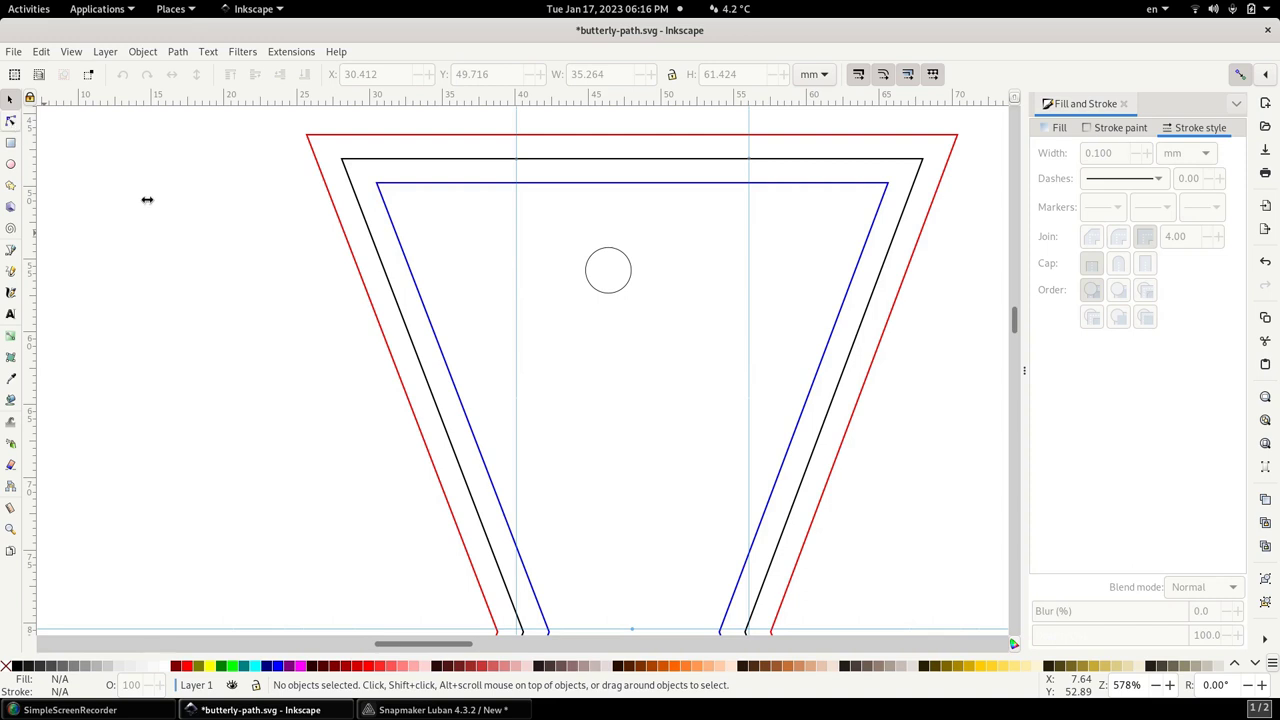
Move the small circle by its centre so that it snaps onto the upper-left corner of the blue outline.
key(n)
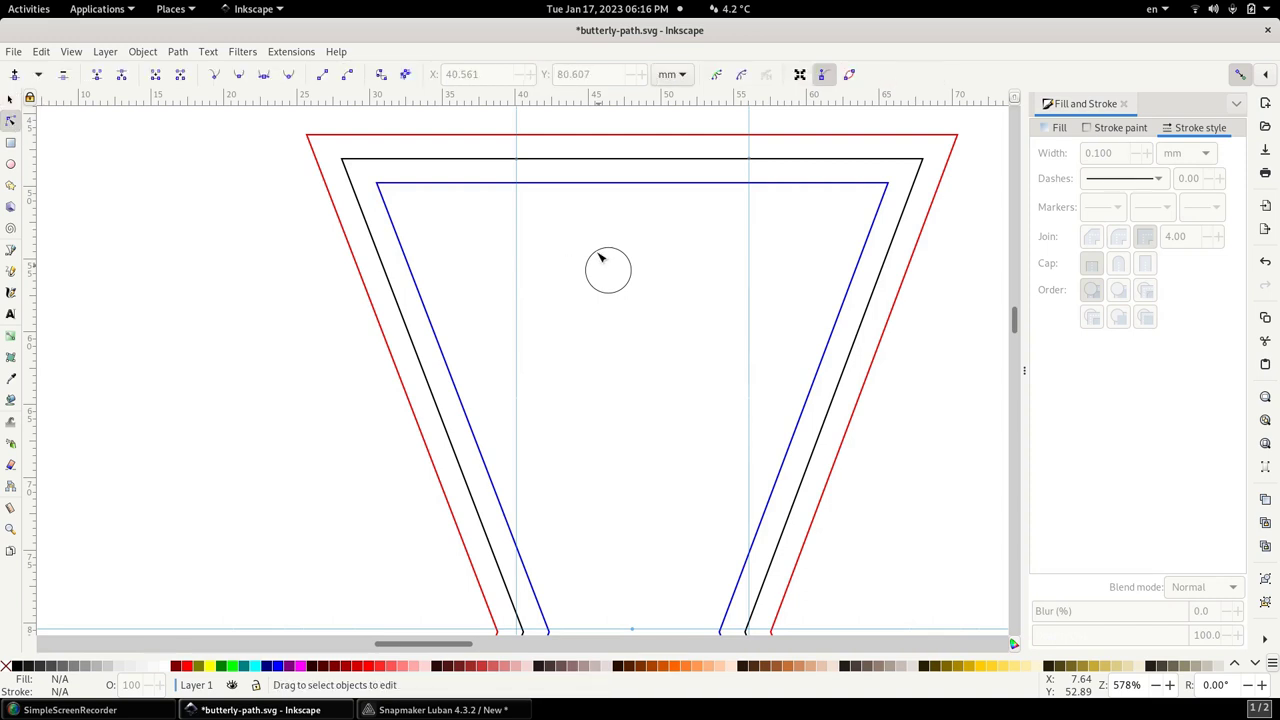
click(601, 258)
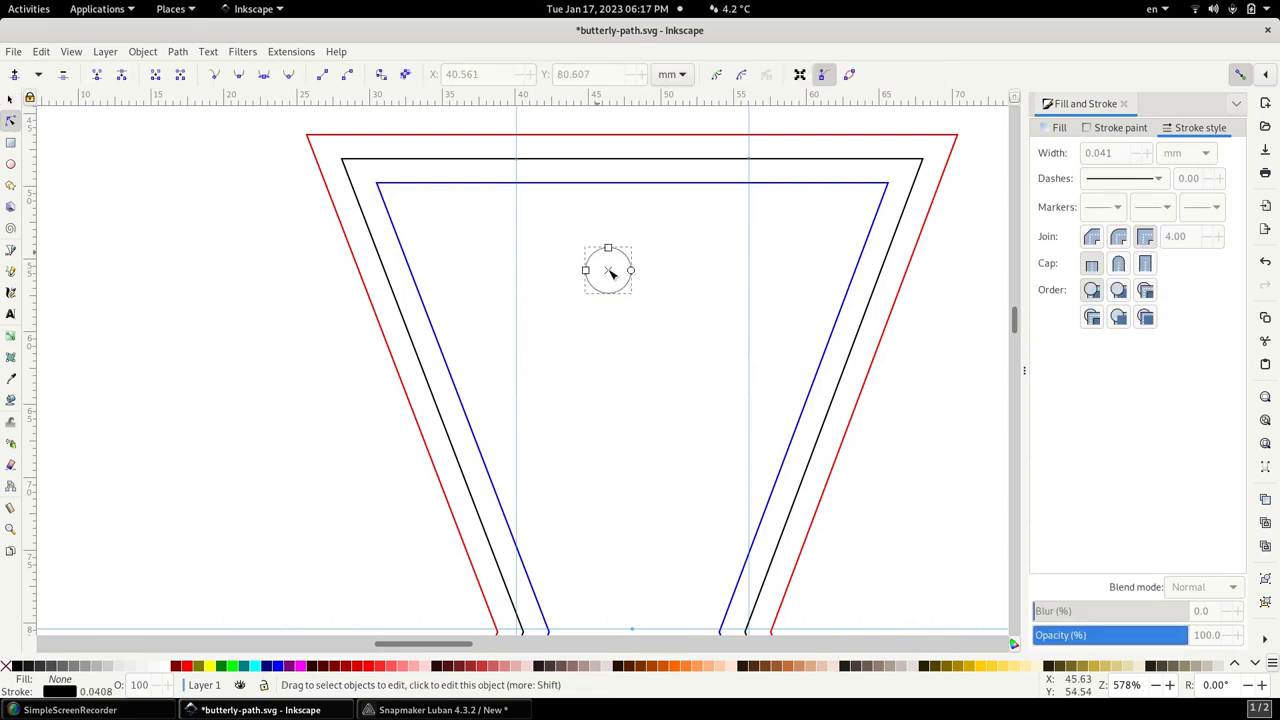
mouse_move(608, 270)
mouse_down()
mouse_move(483, 333)
mouse_move(440, 338)
mouse_move(390, 205)
mouse_up()
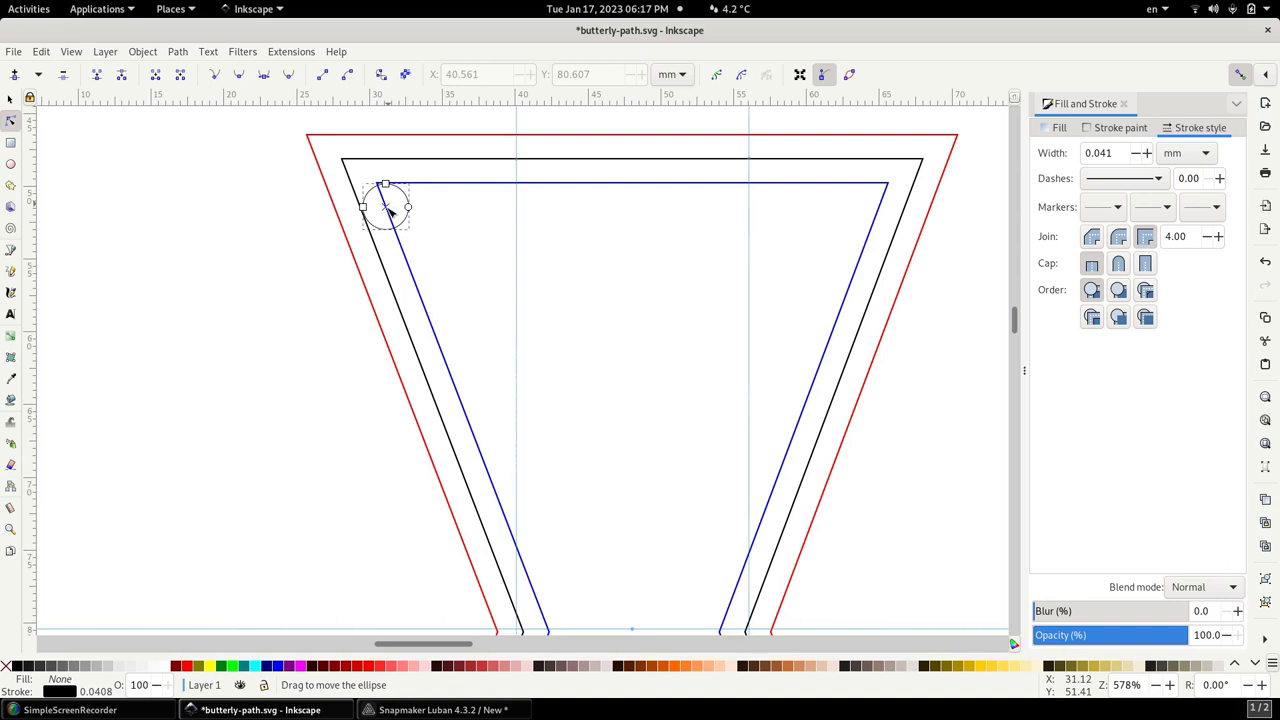
drag(390, 210, 565, 189)
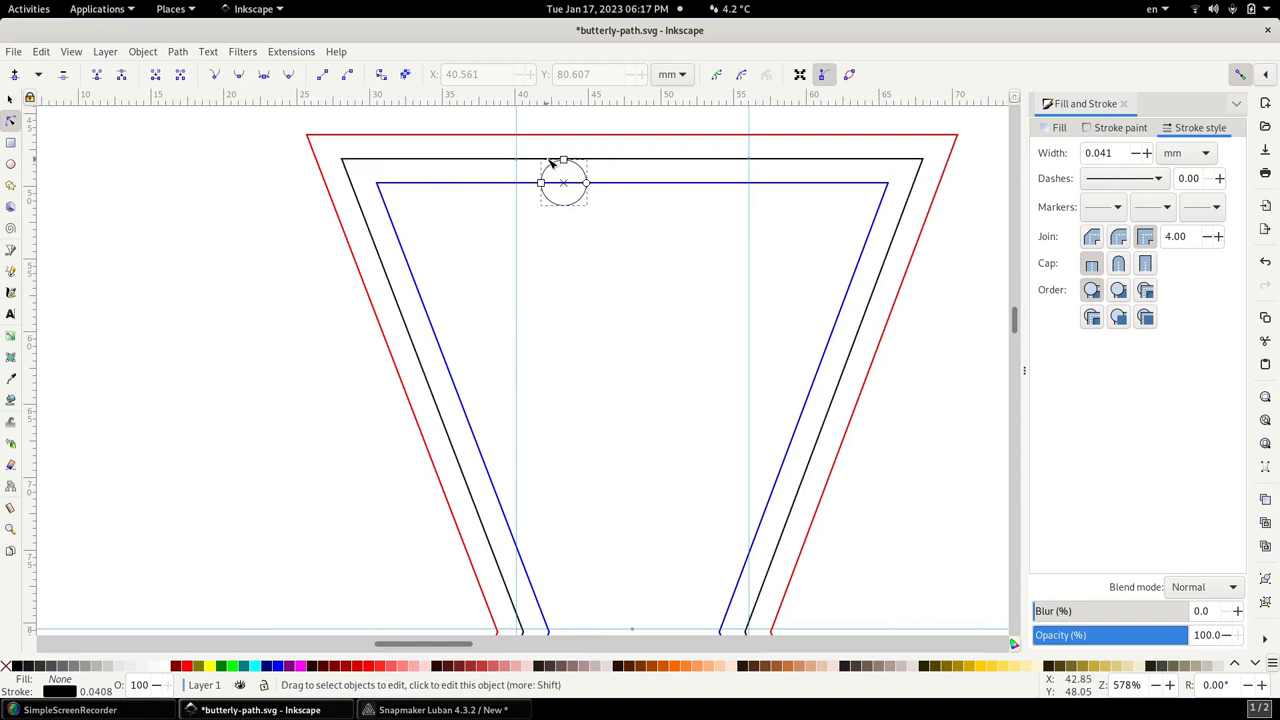
drag(565, 187, 340, 220)
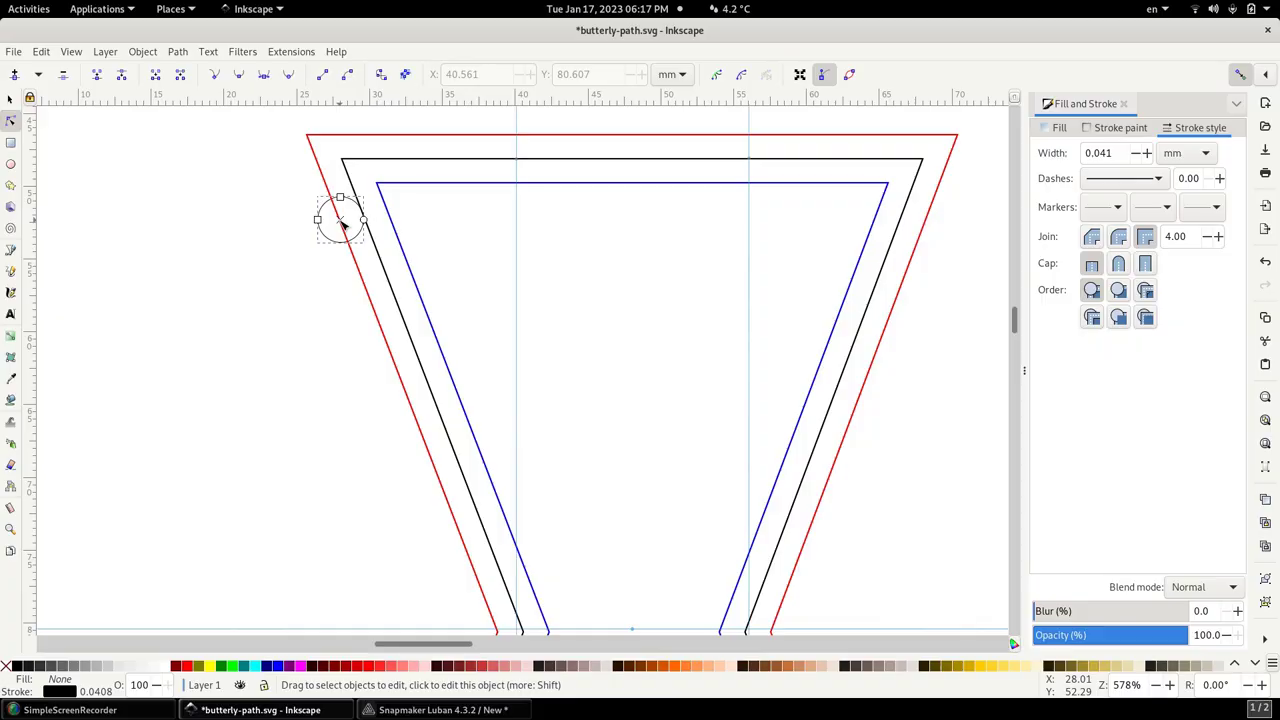
drag(342, 225, 474, 233)
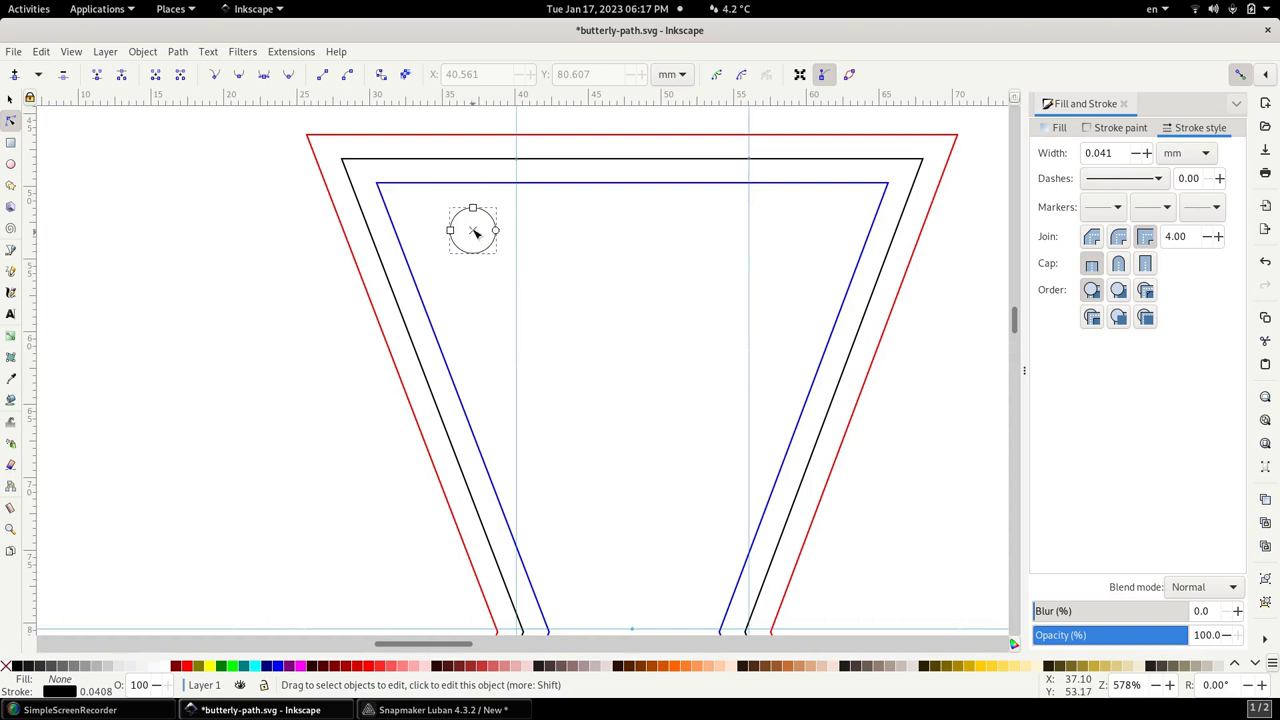
drag(476, 233, 381, 189)
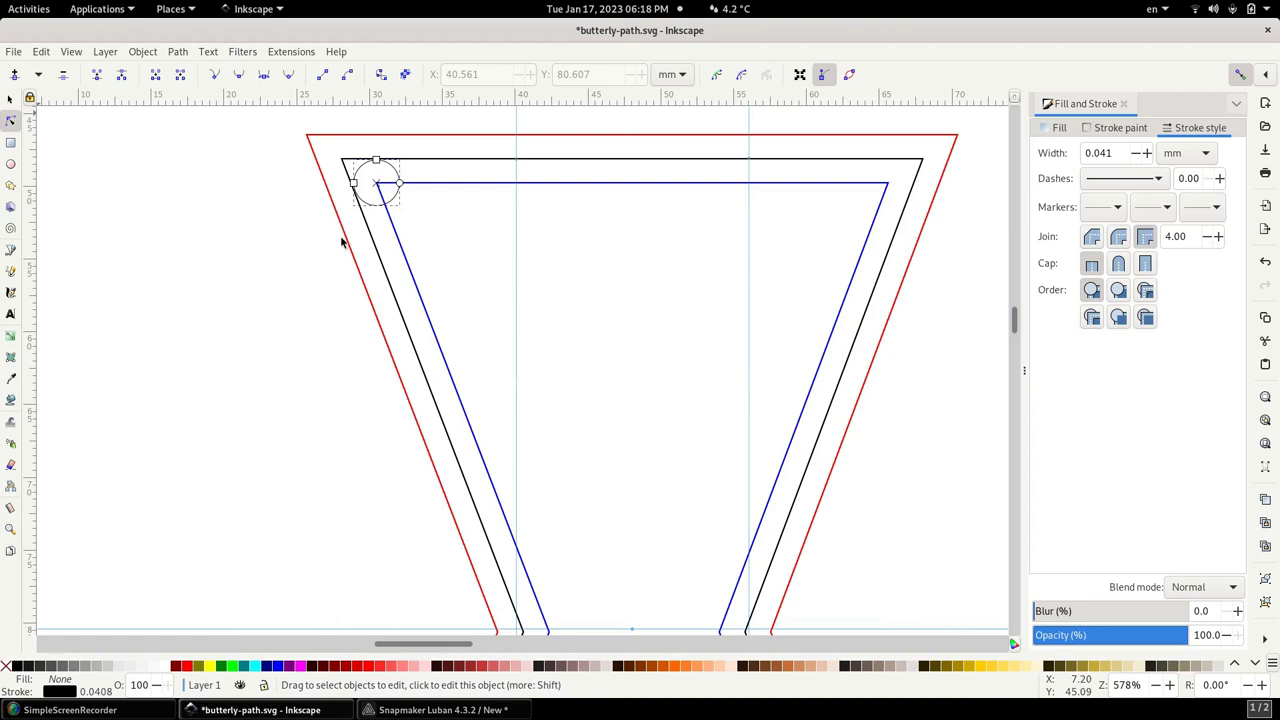
Resize the circle to 3.3 mm wide and 3.3 mm high.
key(s)
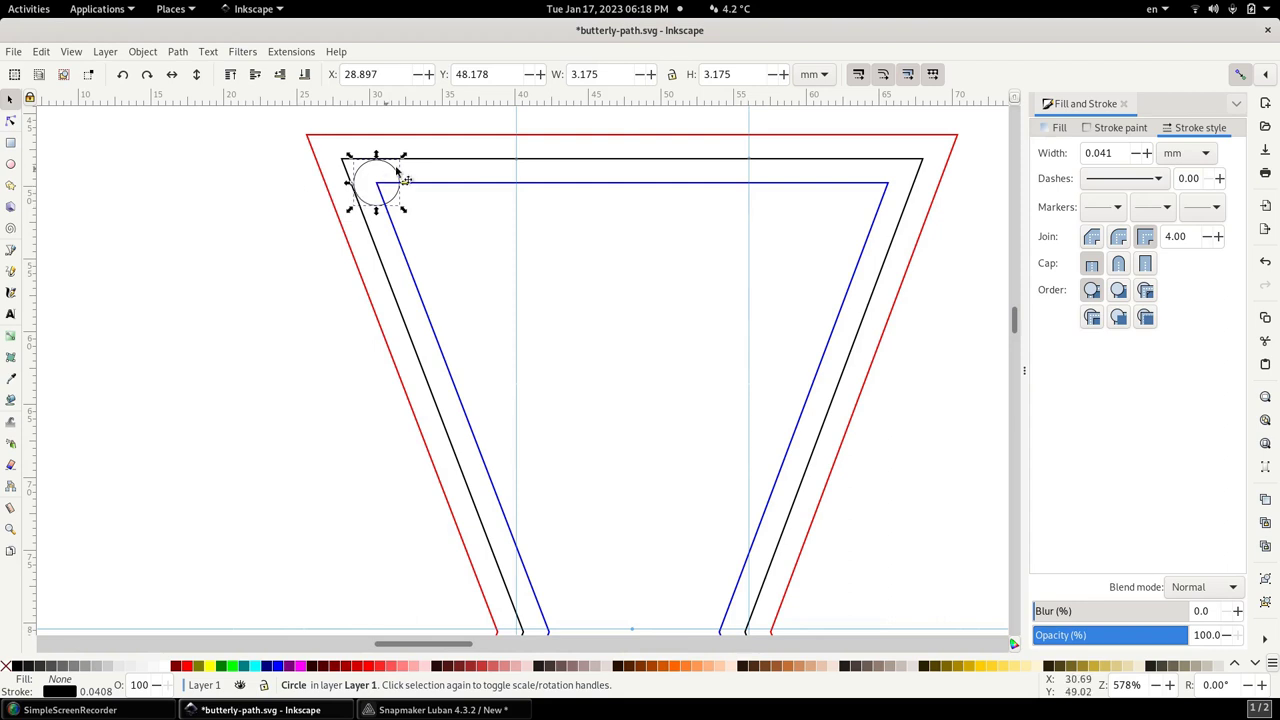
drag(611, 76, 578, 75)
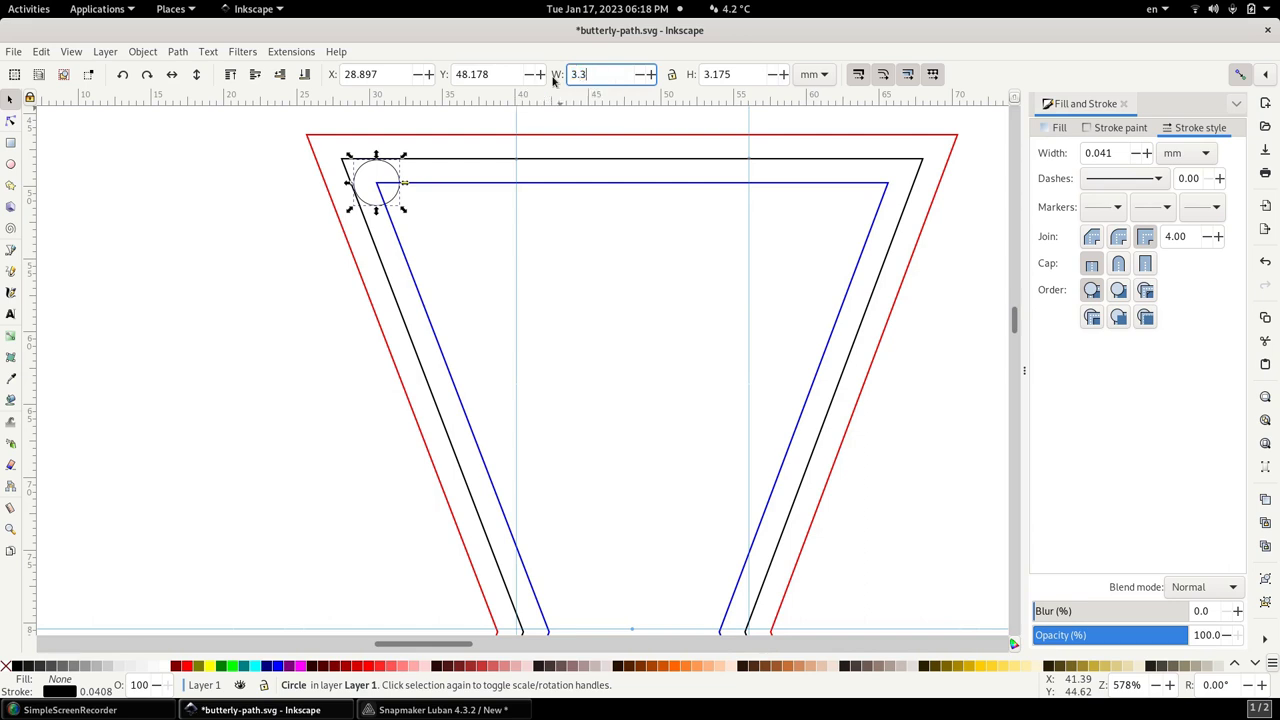
key(Tab)
text(3)
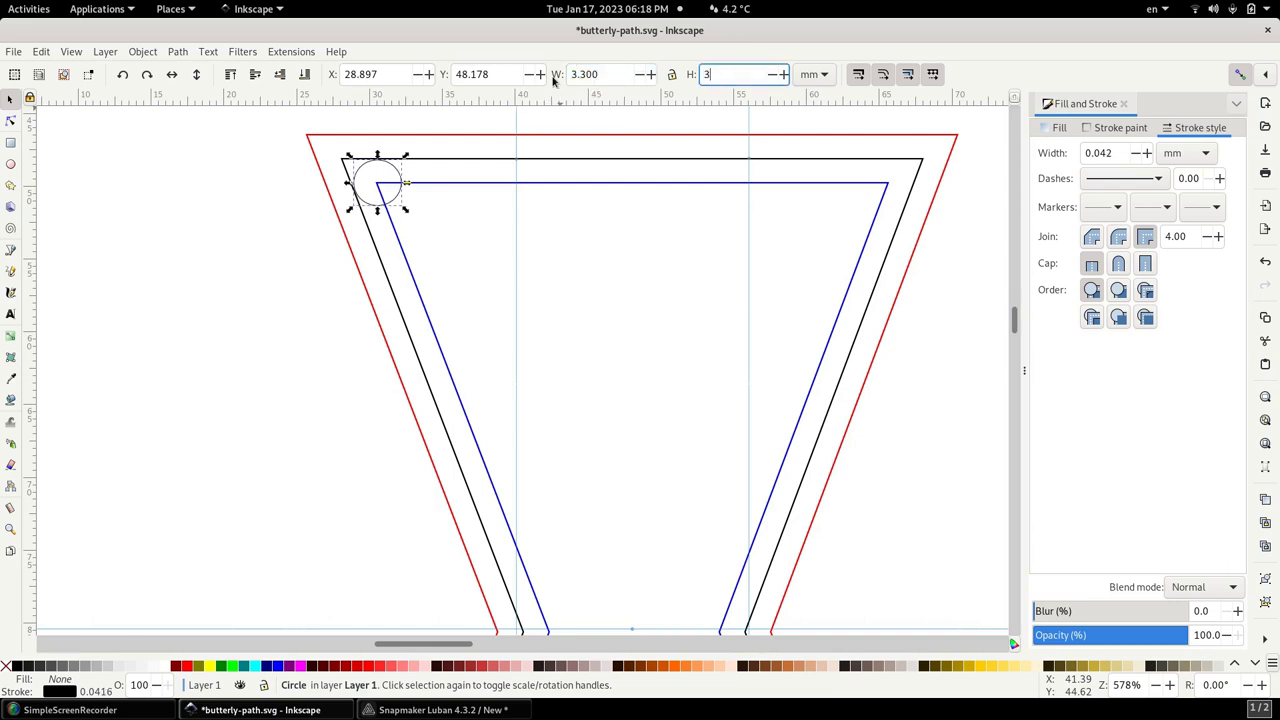
text(.3)
key(Return)
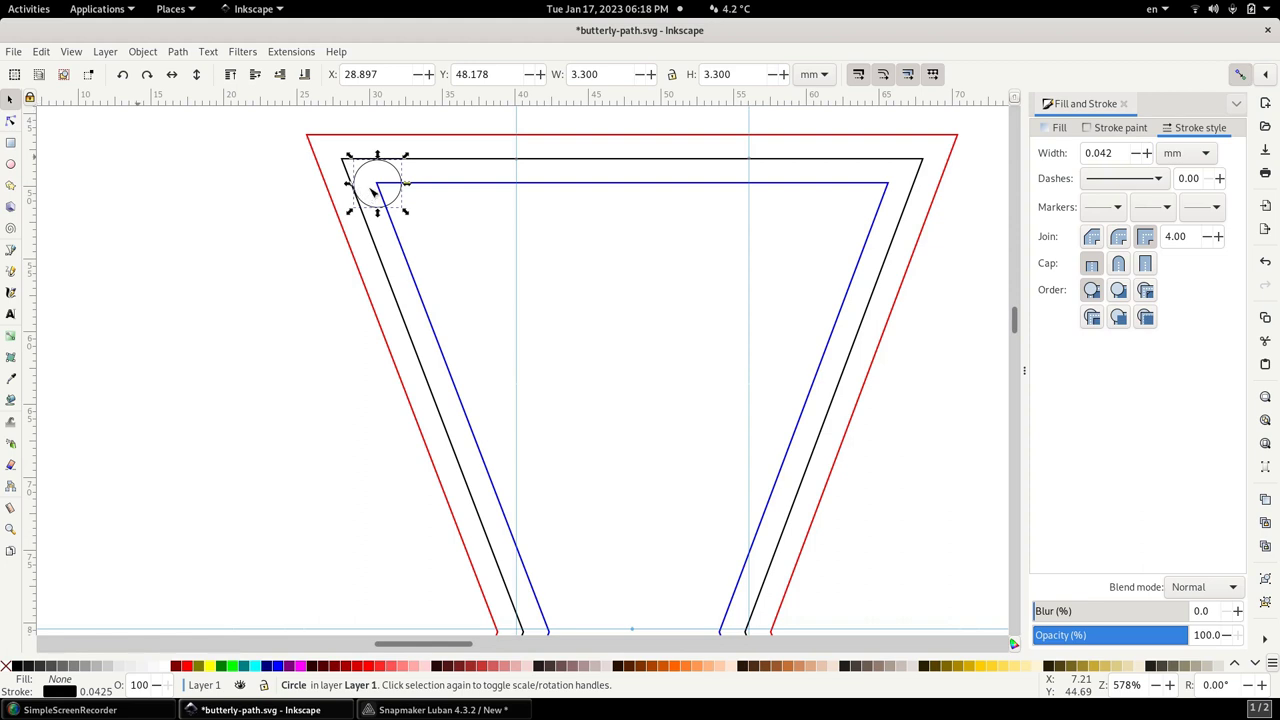
Snap the resized circle's centre back onto the blue outline's upper-left corner.
key(n)
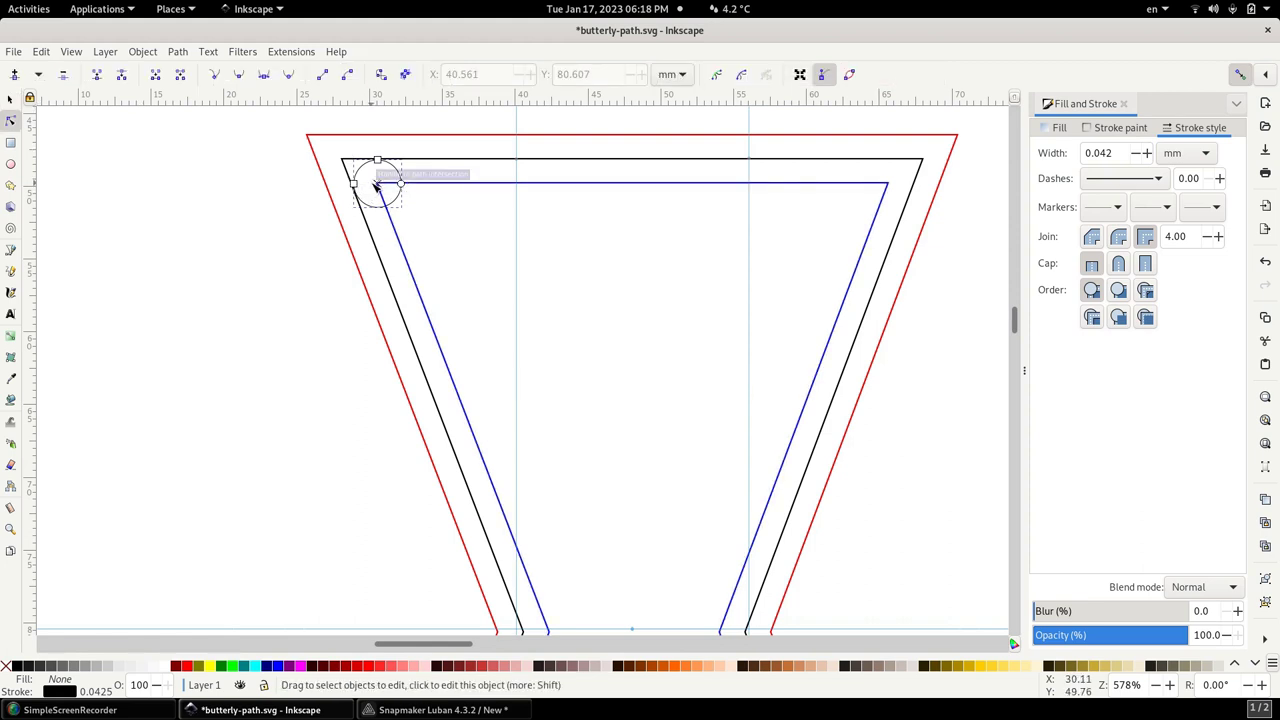
ctrl+scroll(375, 187, up, 3)
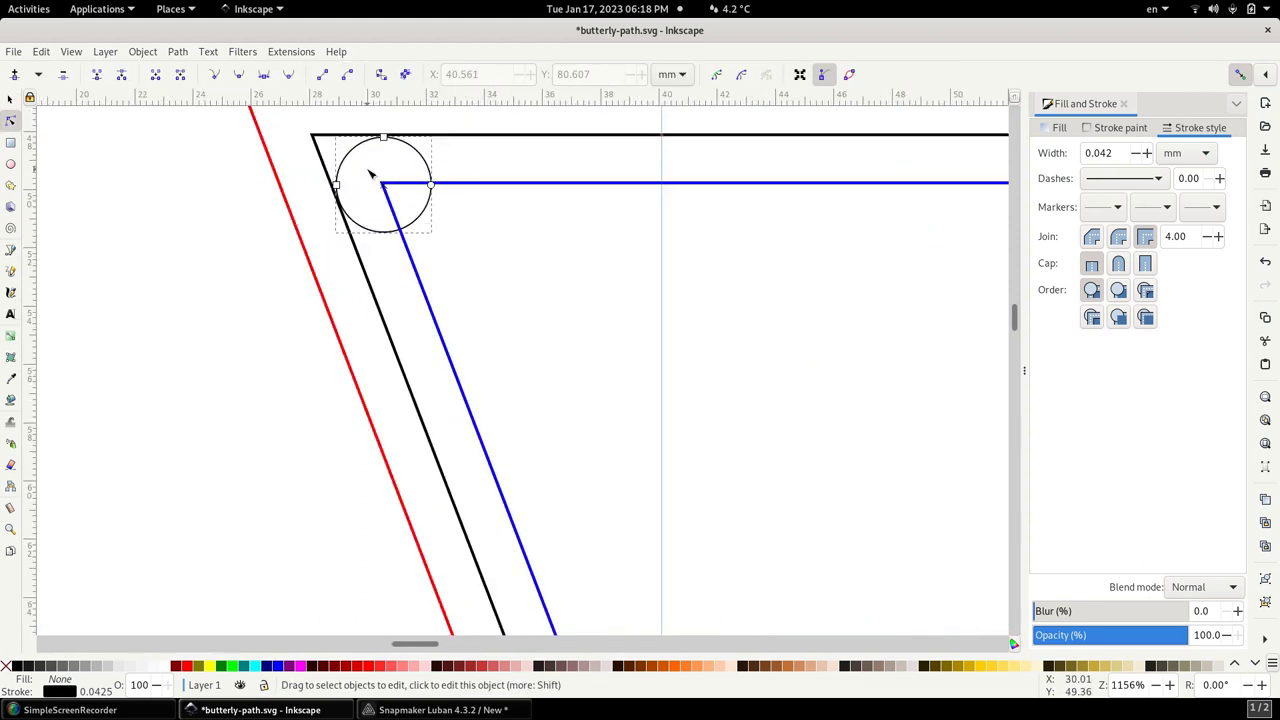
scroll(385, 215, up, 4)
scroll(420, 300, left, 2)
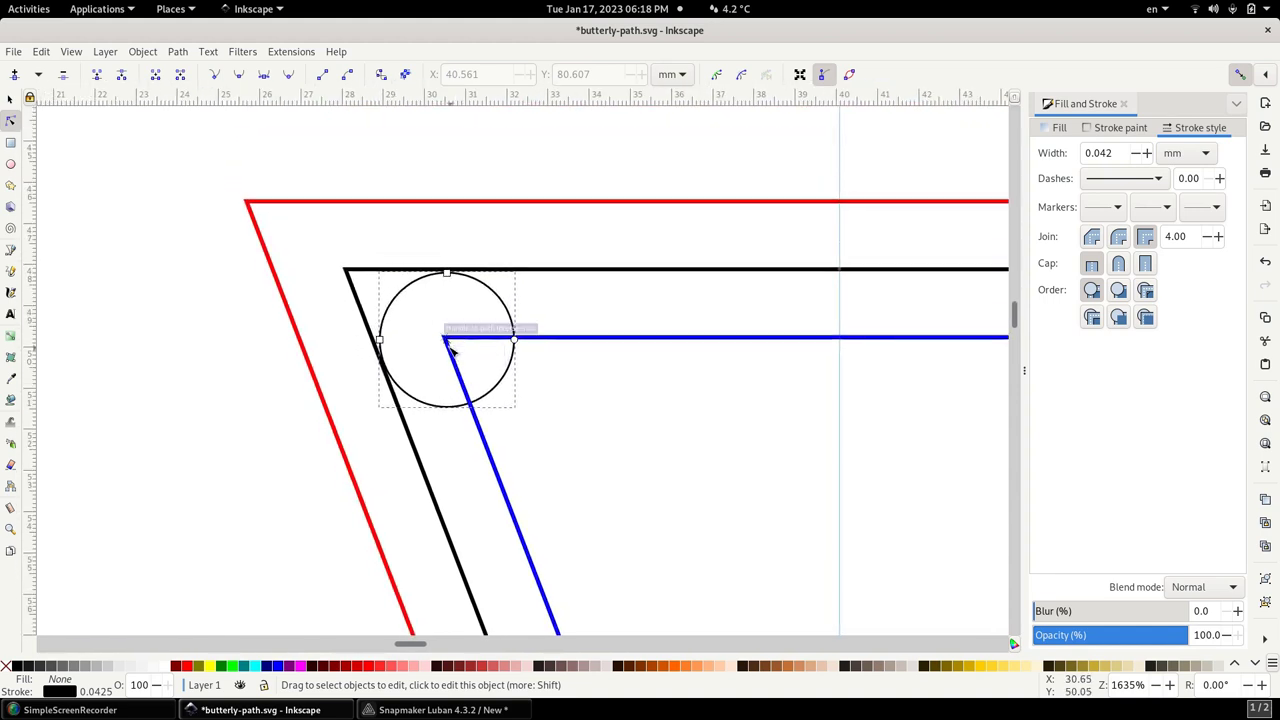
mouse_move(470, 352)
mouse_down()
mouse_move(477, 376)
mouse_move(452, 348)
mouse_up()
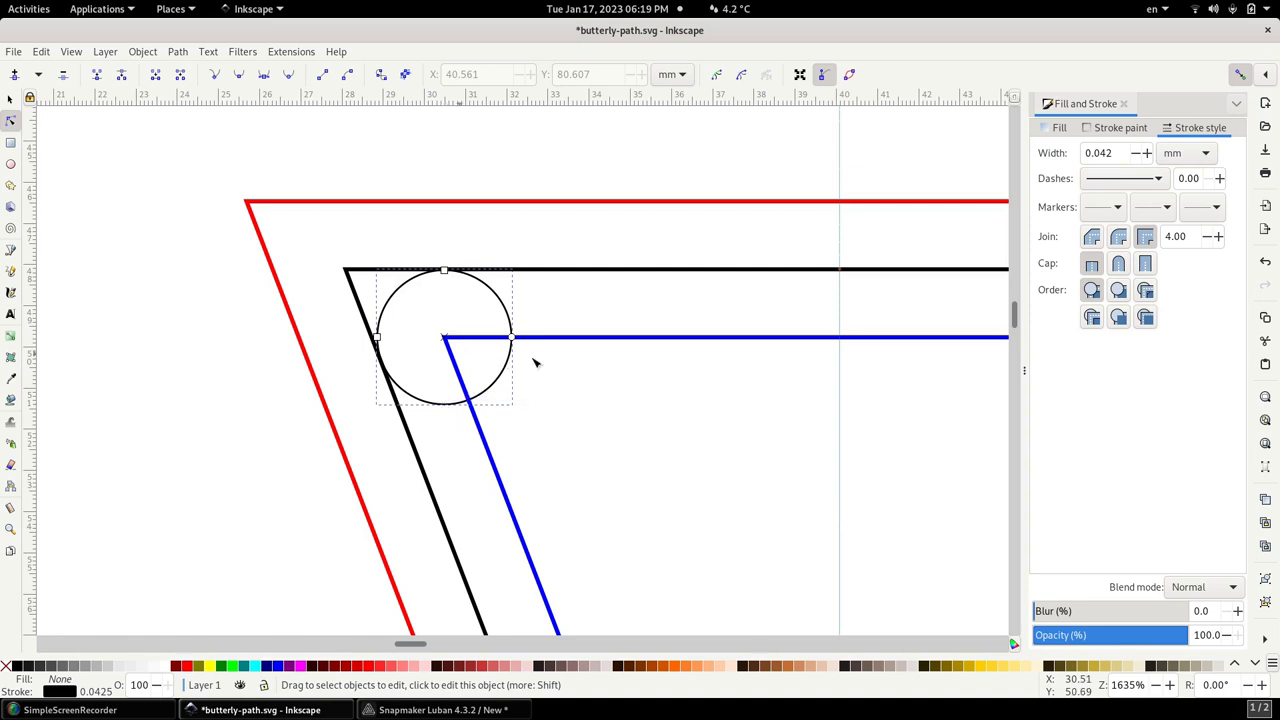
Add a Corners (Fillet/Chamfer) path effect to the black outline and set its unit to mm.
click(627, 297)
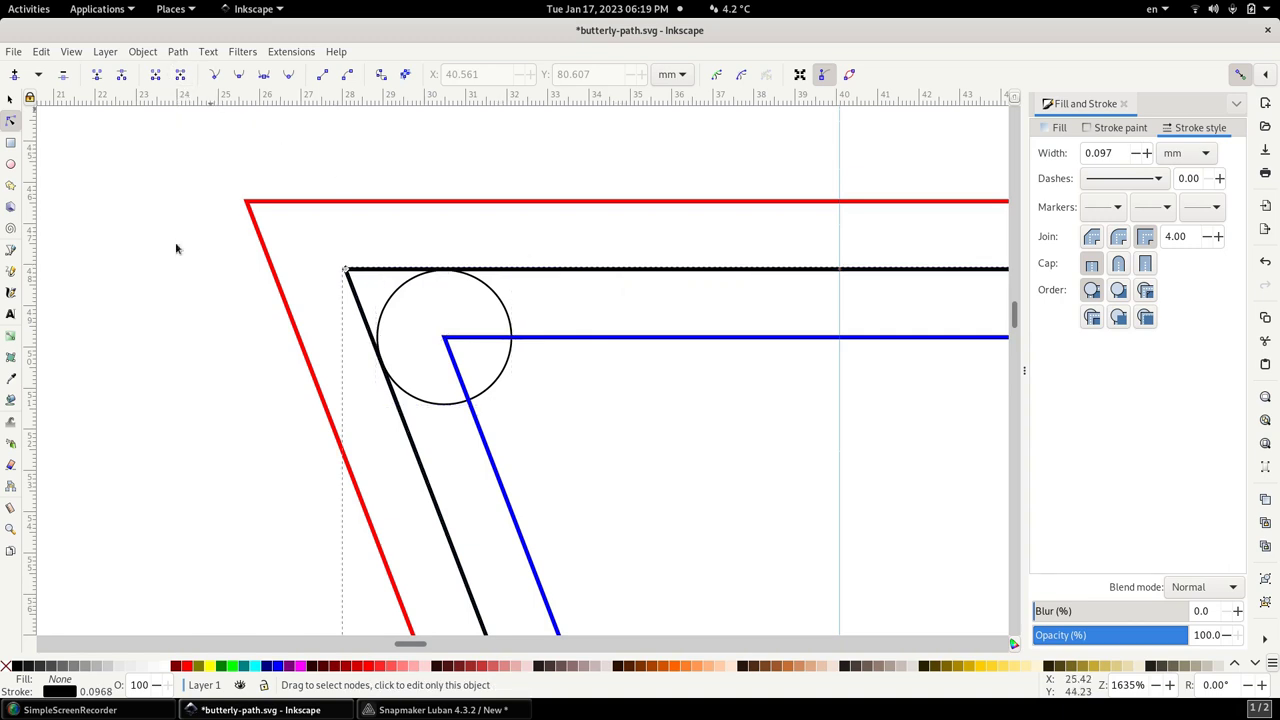
key(alt+p)
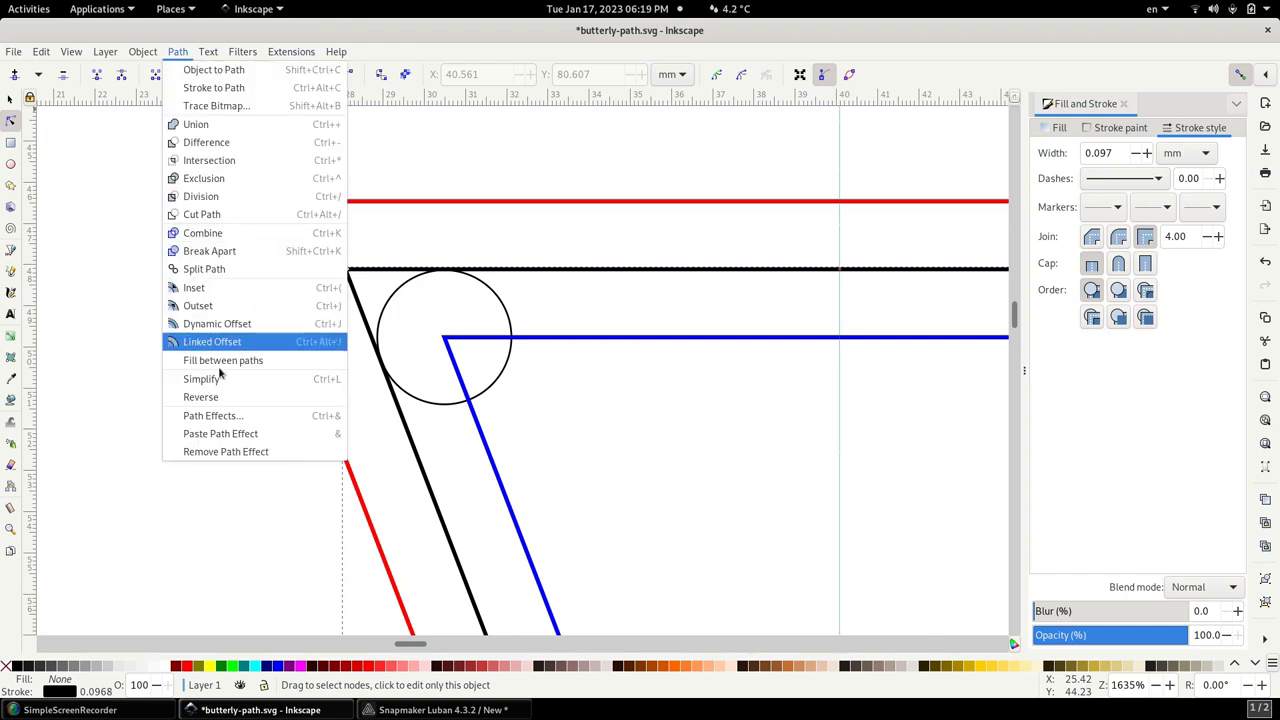
click(238, 417)
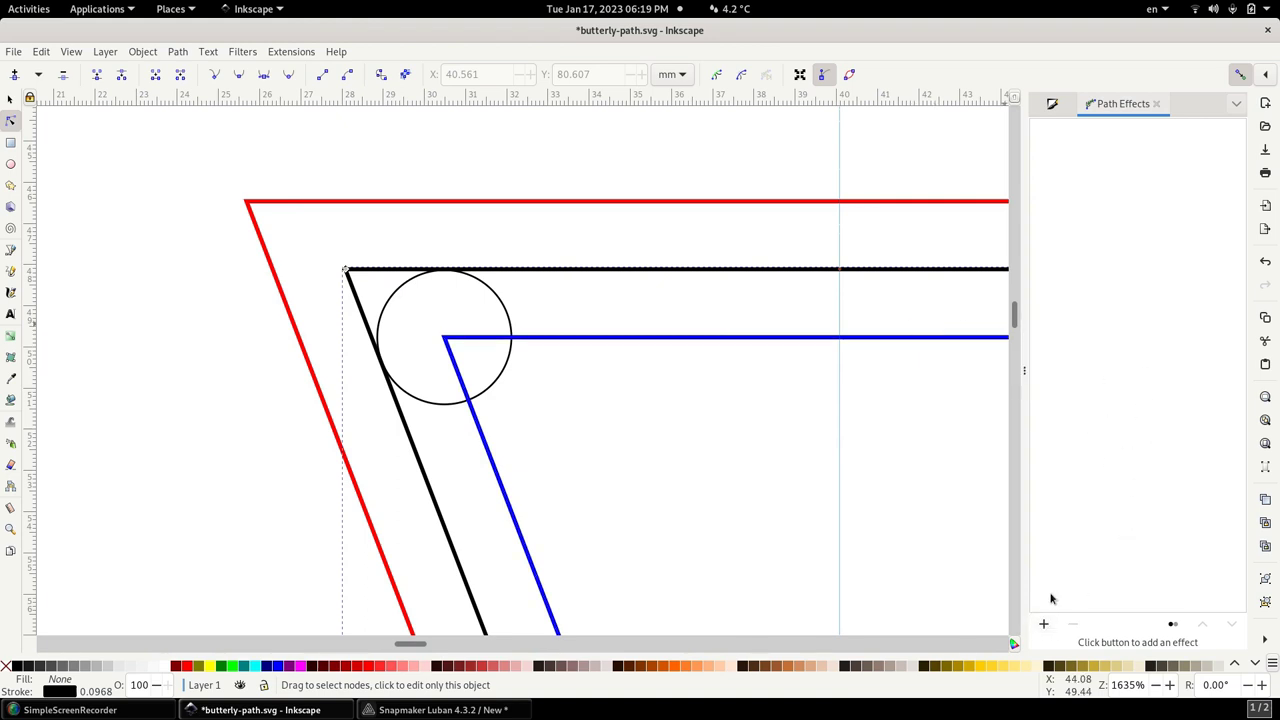
click(1044, 626)
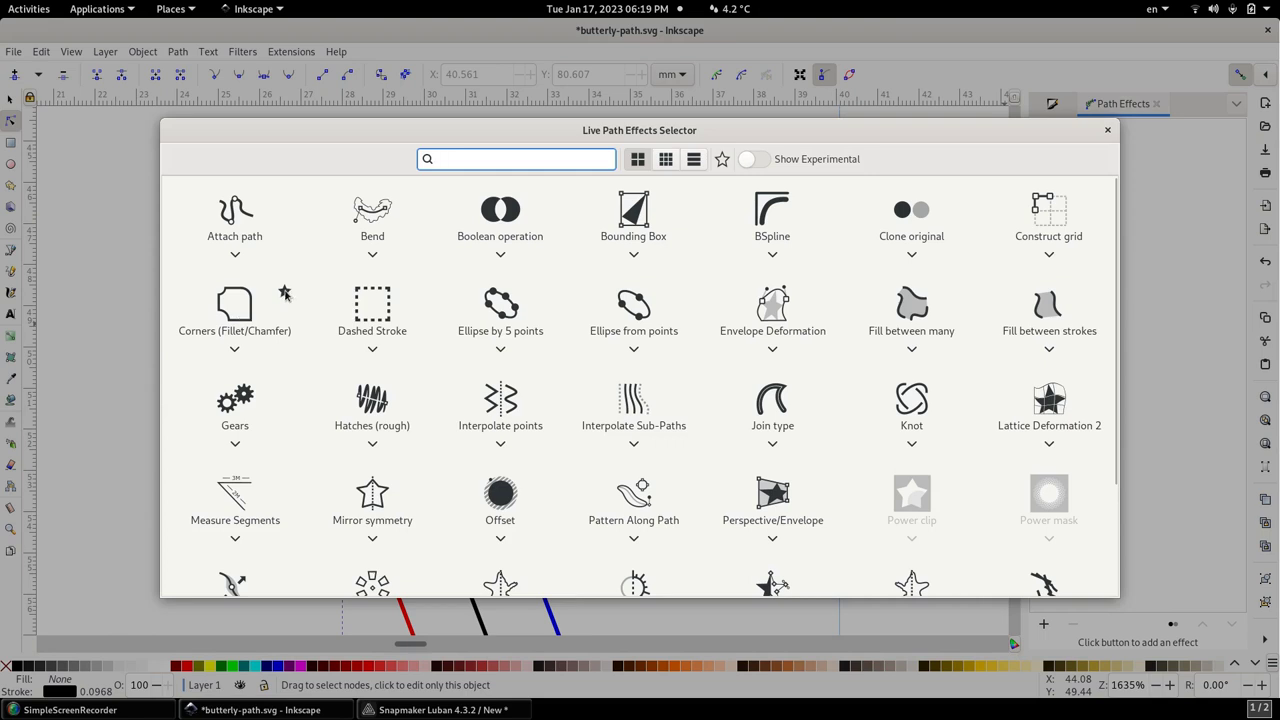
click(232, 305)
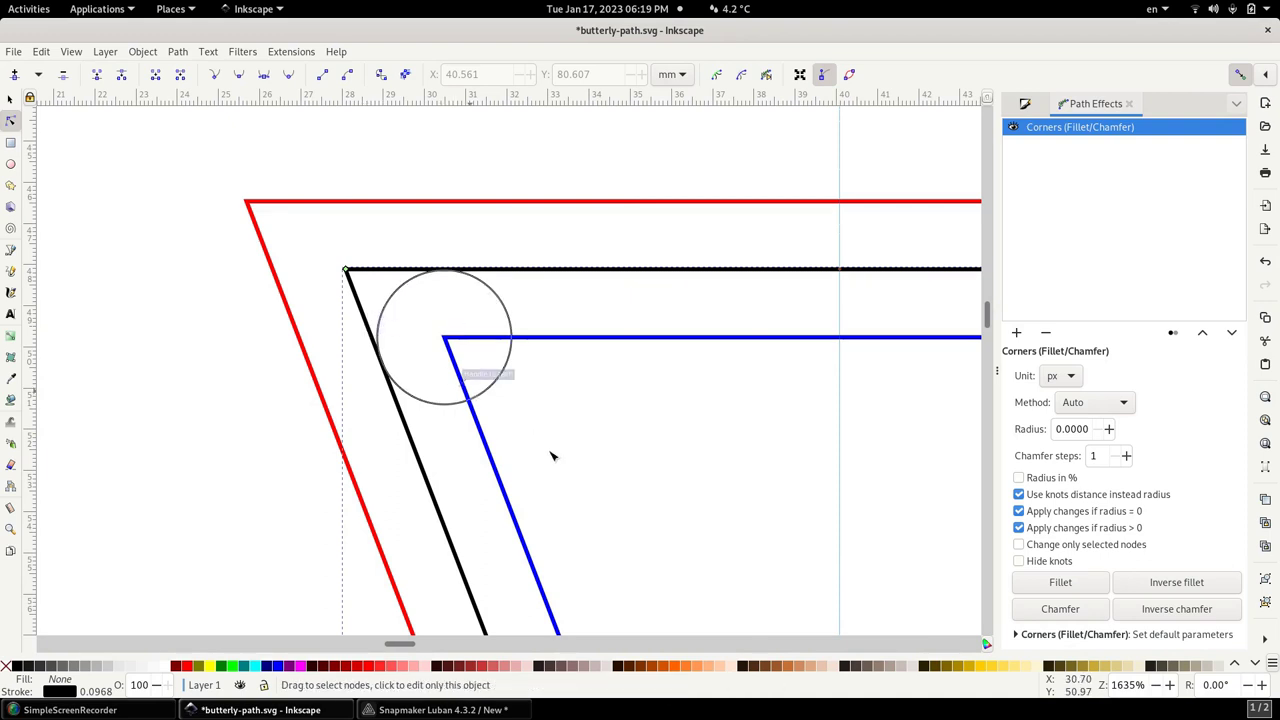
click(1070, 376)
click(1064, 366)
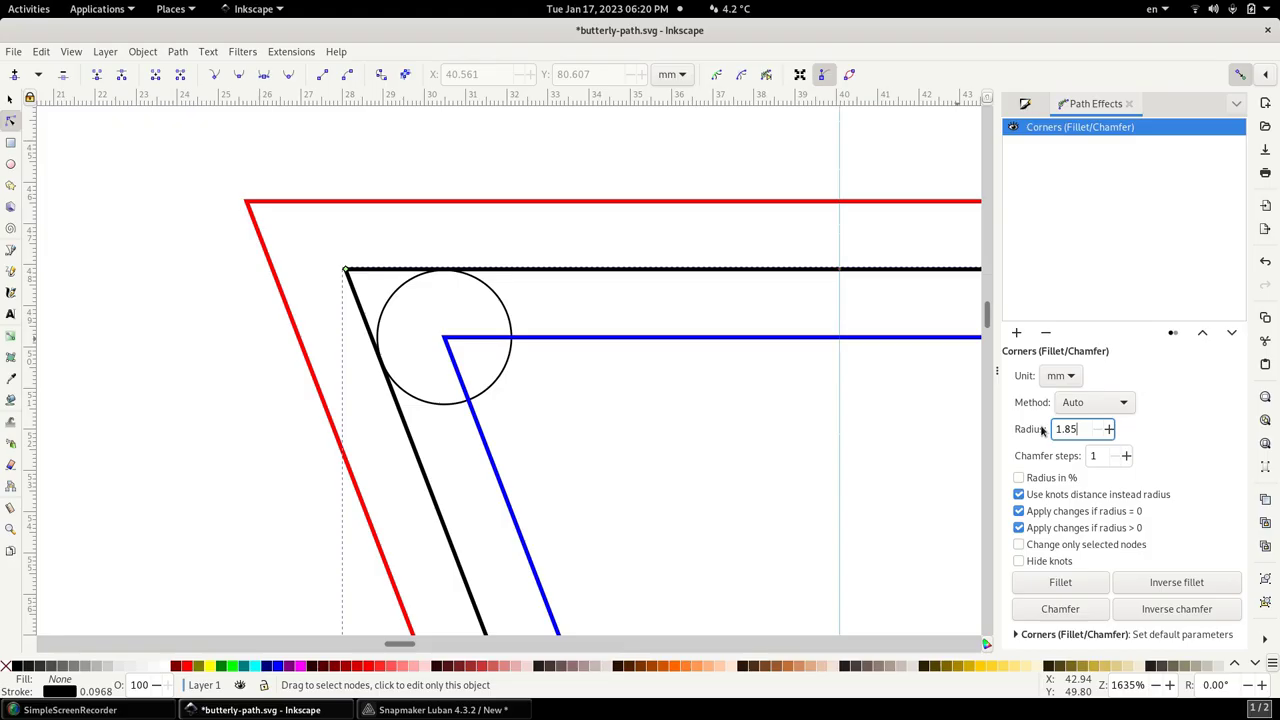
Try a 1.85 mm corner radius on the black outline and adjust the upper-left fillet by its knot to match the circle.
key(Return)
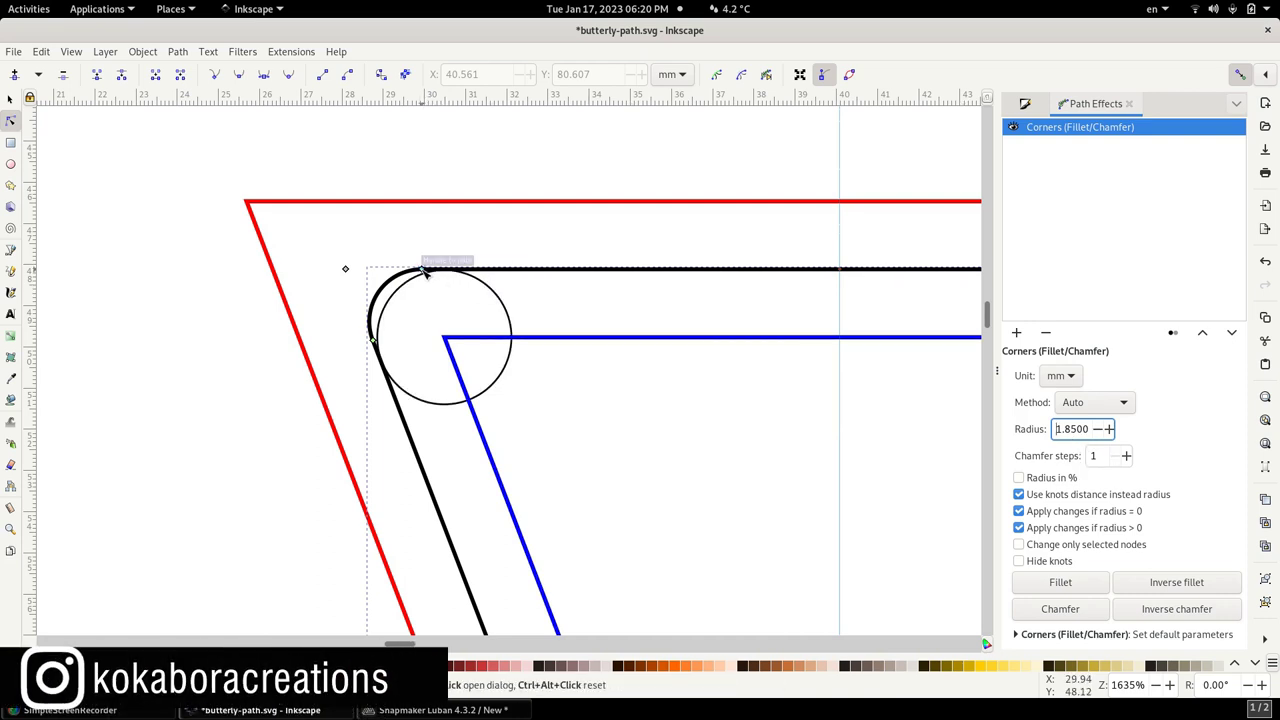
drag(430, 272, 446, 278)
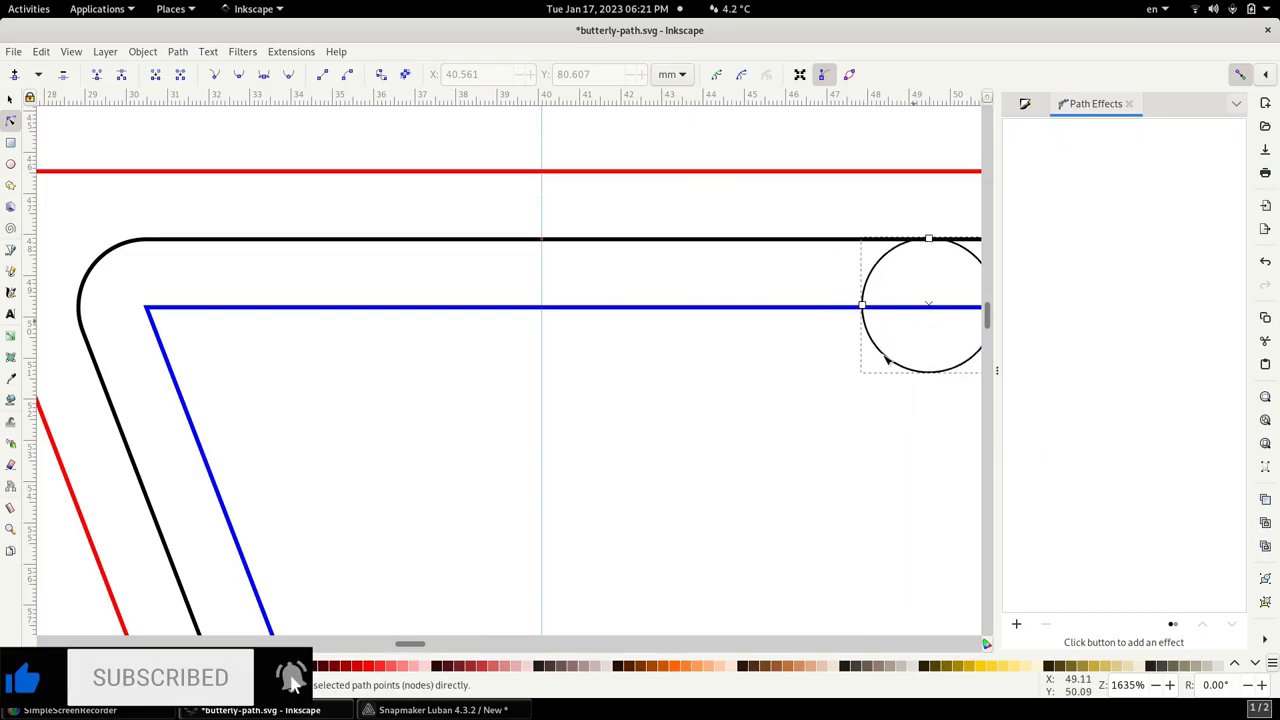
Compare the circle with the upper-right fillet at the blue outline's corner, and undo the circle moves and the fillet changes.
scroll(286, 423, right, 10)
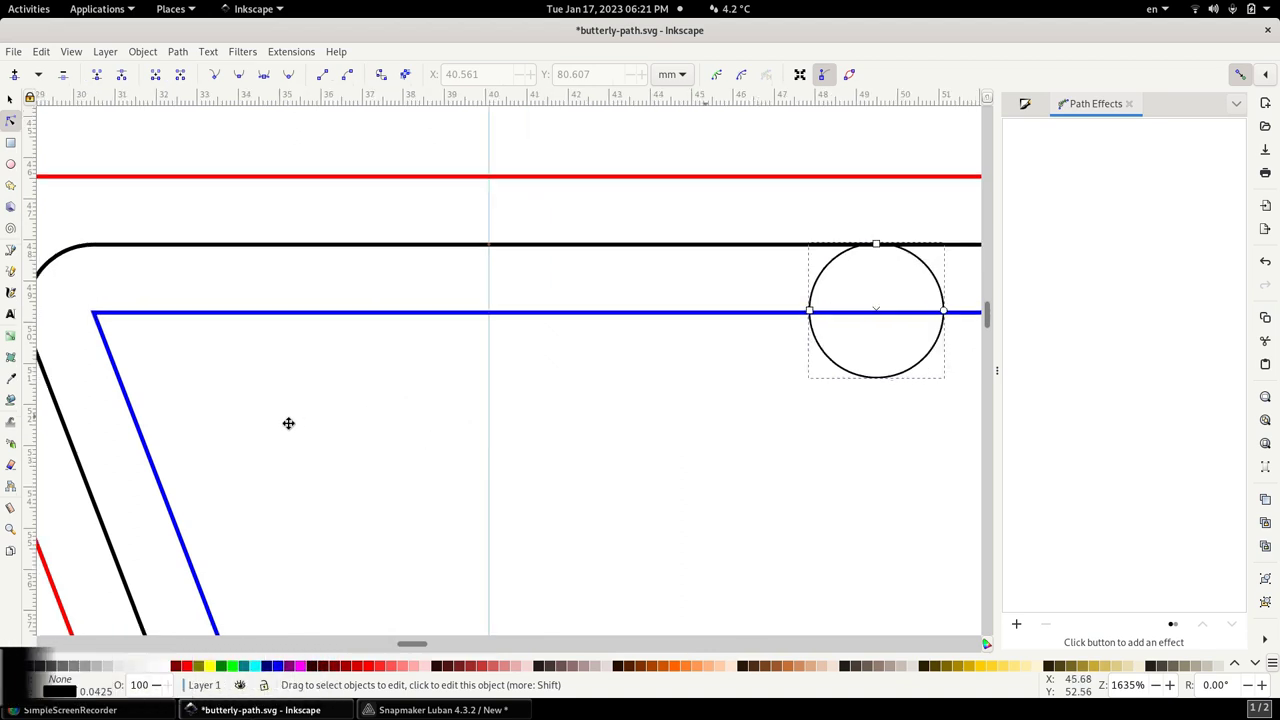
scroll(88, 394, right, 5)
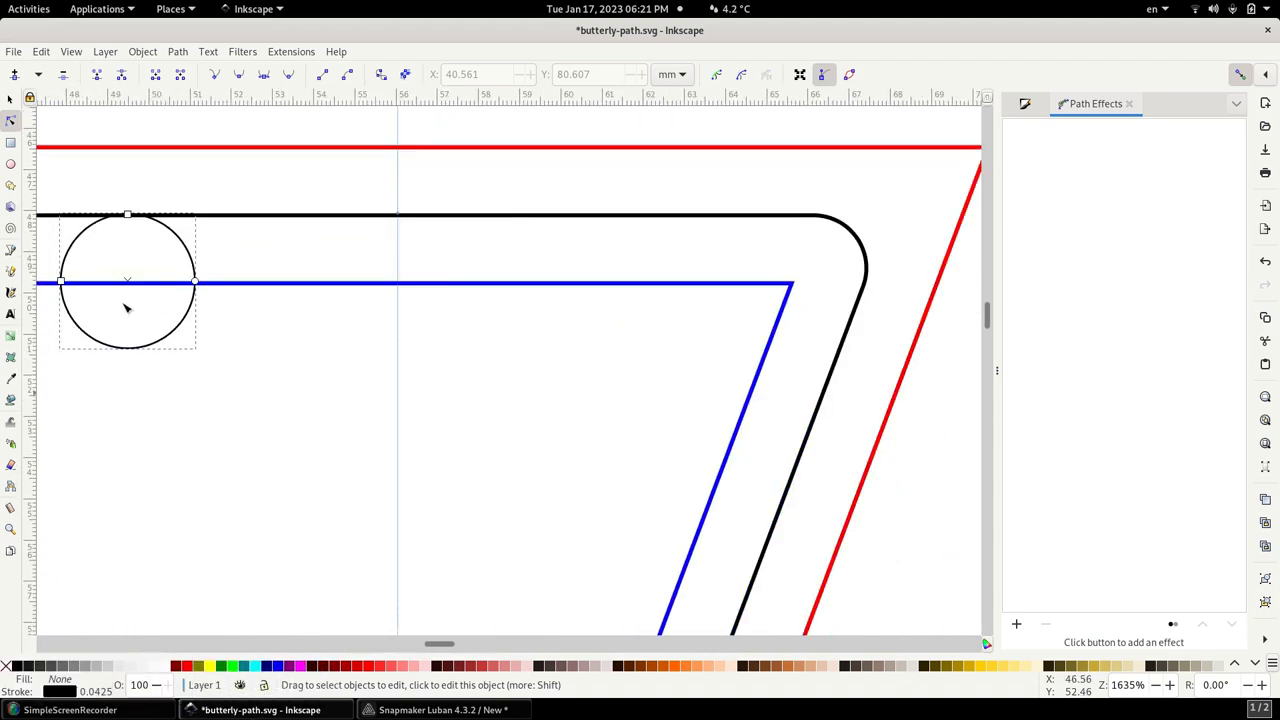
drag(125, 308, 797, 287)
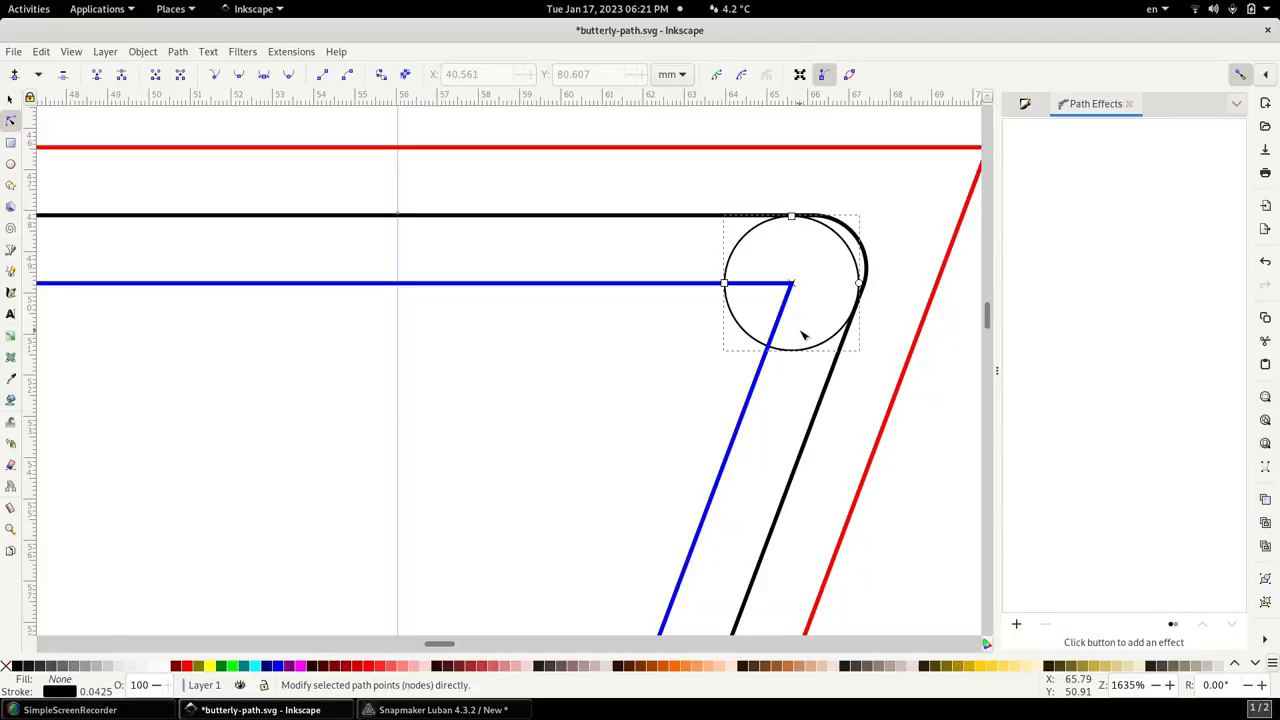
key(ctrl+z)
key(ctrl+z)
Set the black outline's corner radius to 2.35 mm and refine it to 2.4 mm.
scroll(768, 428, left, 10)
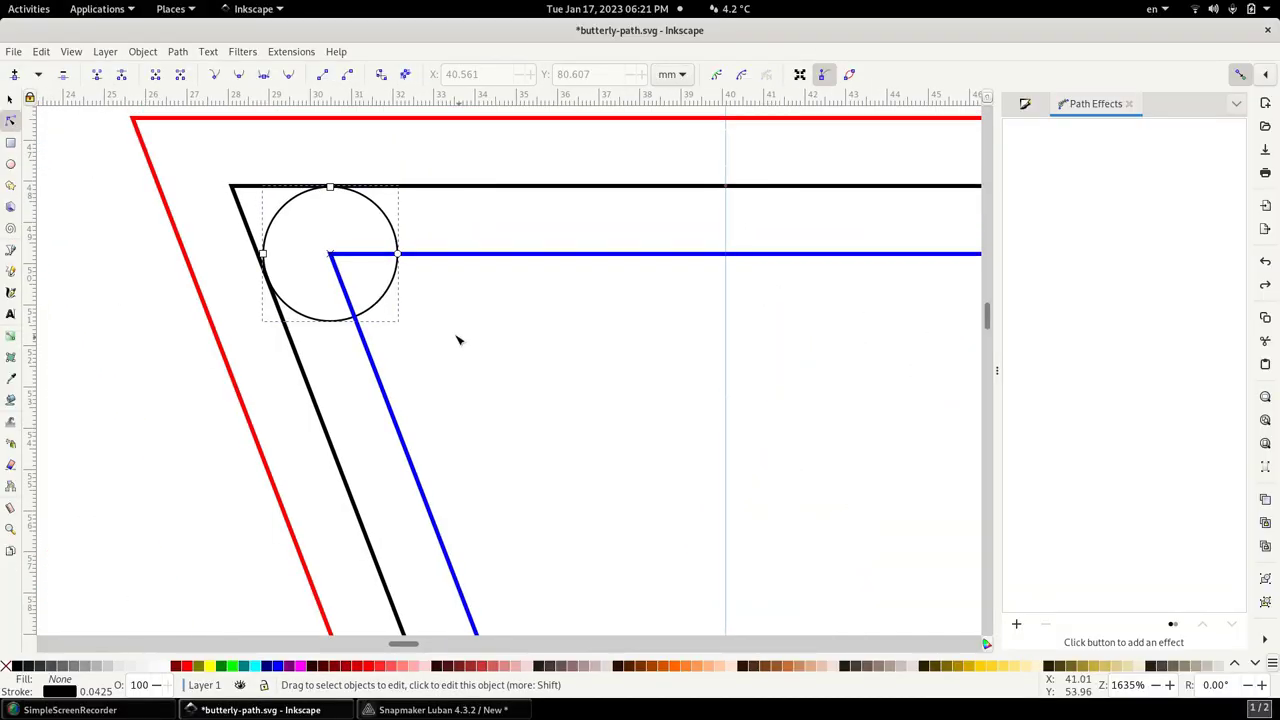
click(466, 186)
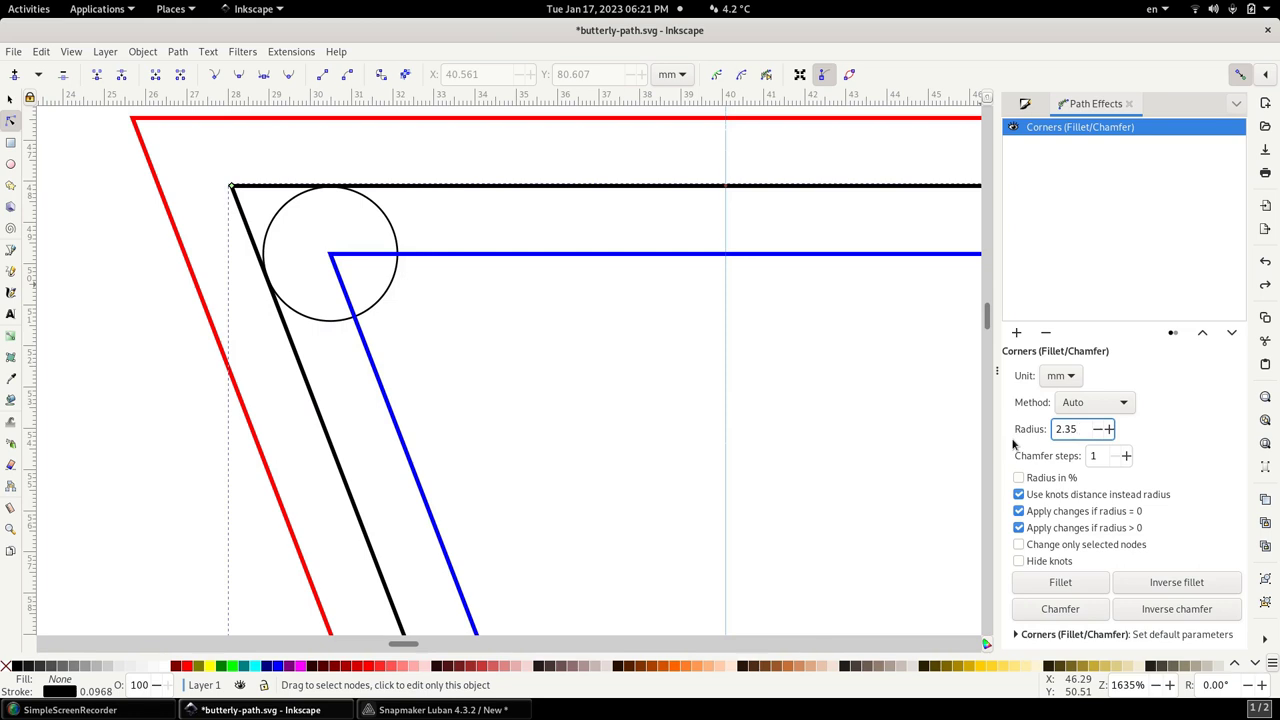
text(2.35)
key(Return)
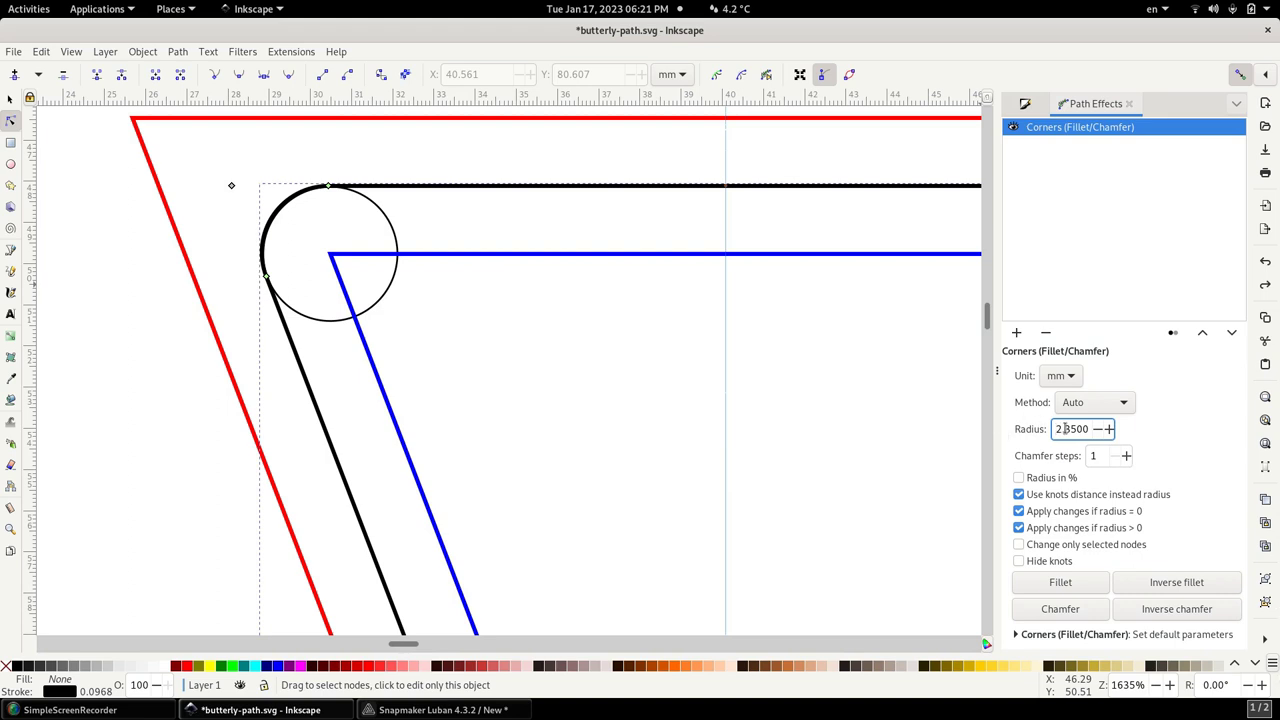
text(4)
key(Return)
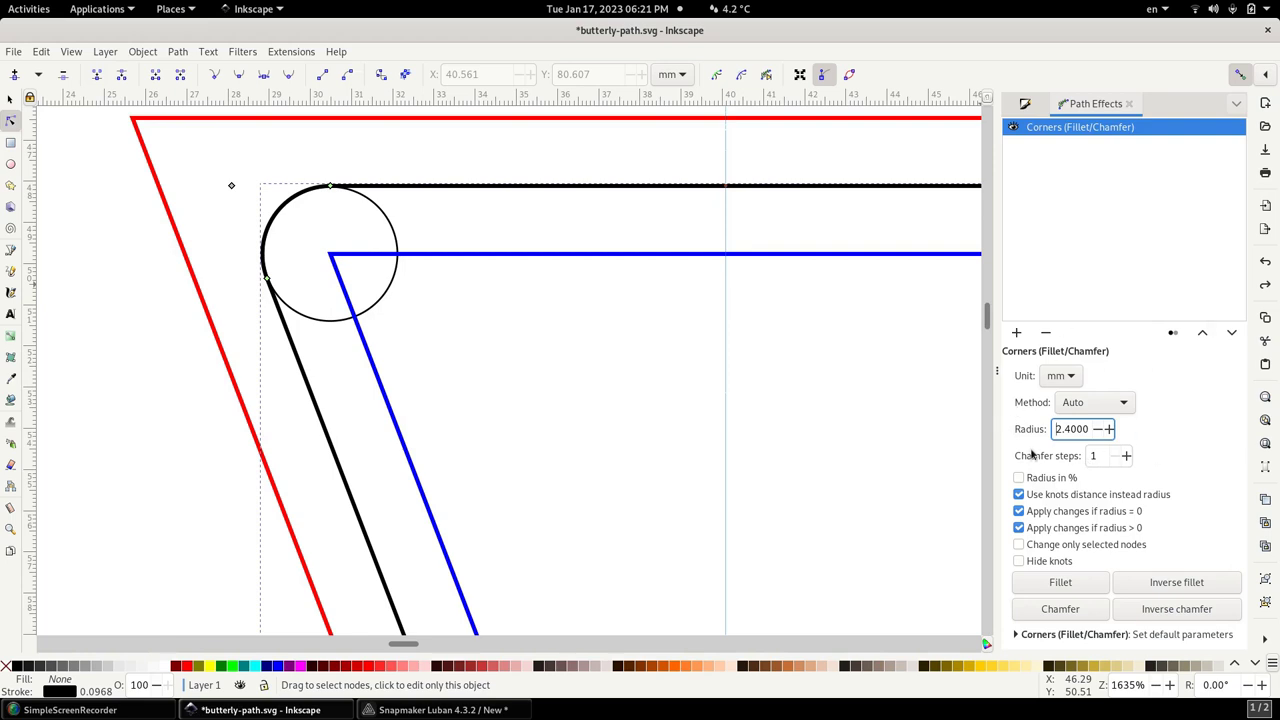
Move the circle so its centre snaps onto the red outline's right-hand waist corner.
click(392, 224)
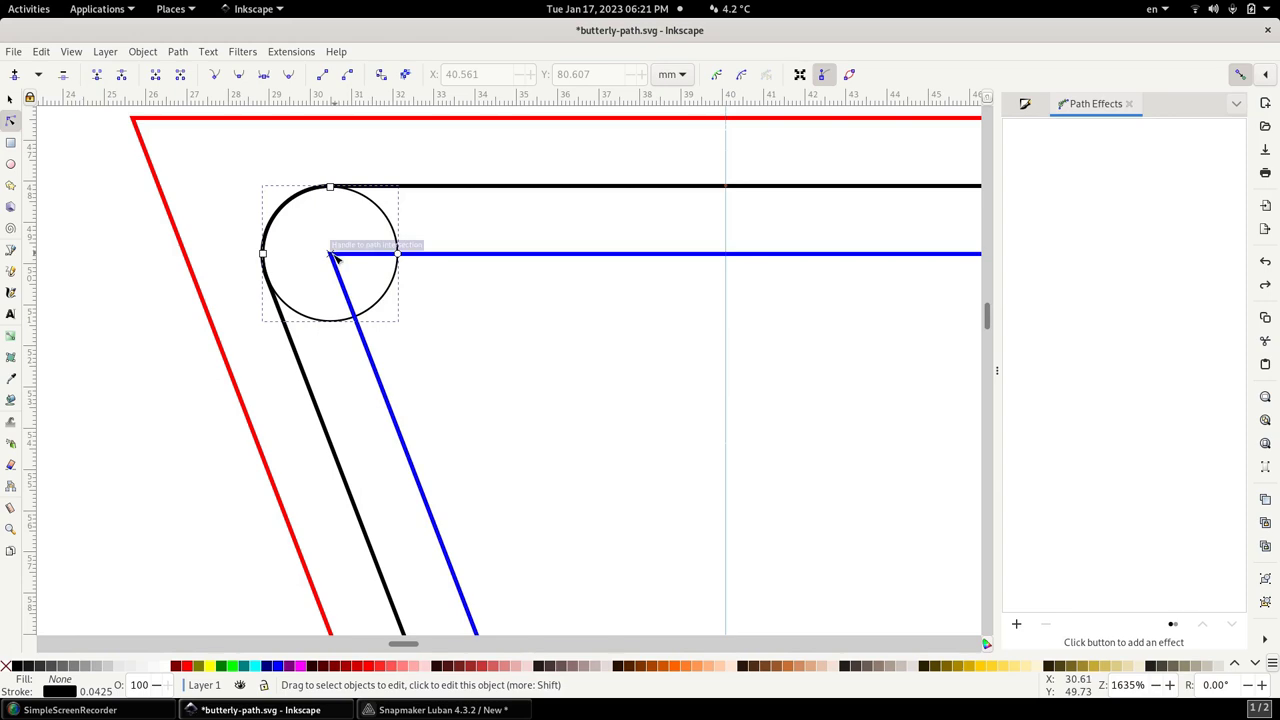
drag(390, 262, 922, 258)
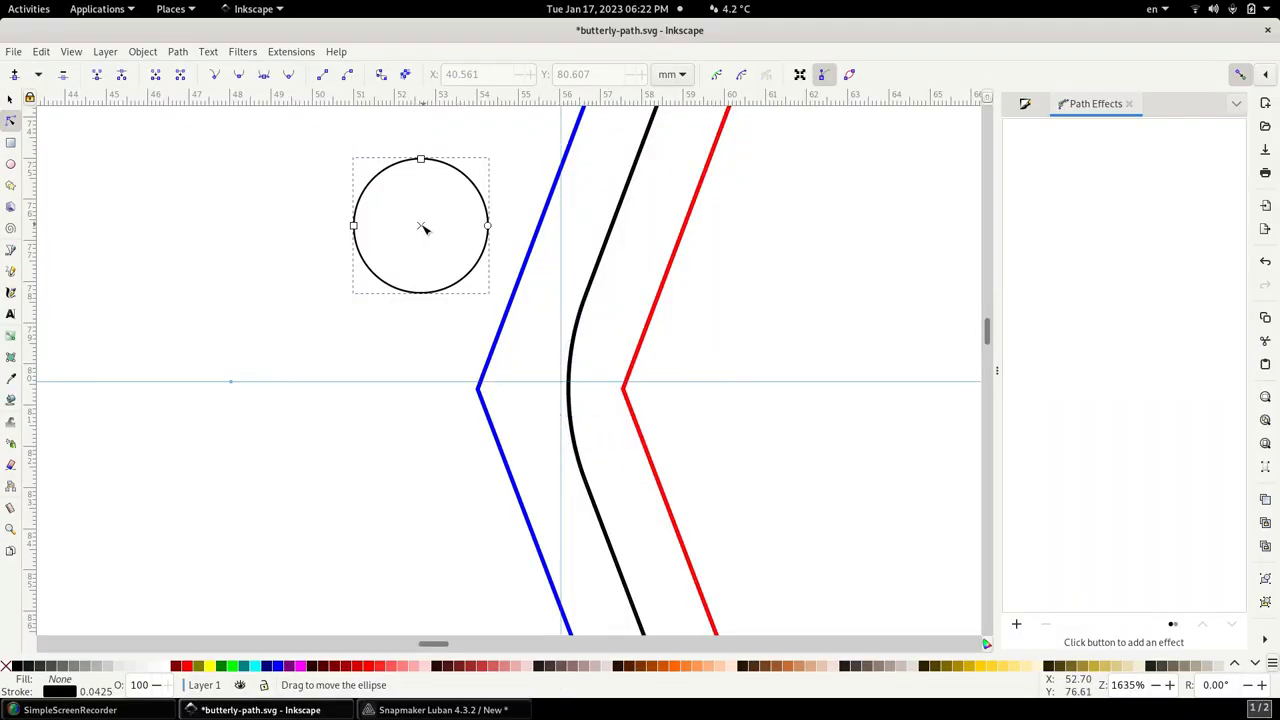
drag(505, 302, 609, 382)
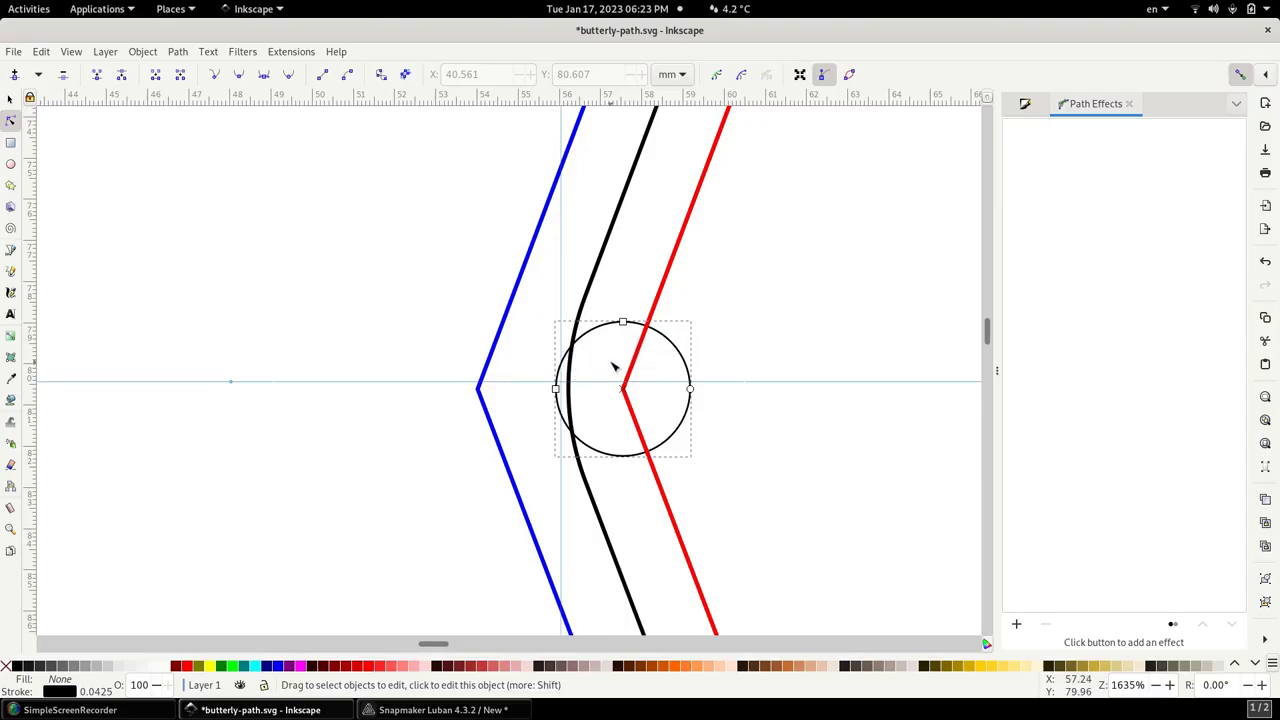
Tighten the black outline's right-hand waist fillet by its knot until the curve matches the circle.
click(592, 285)
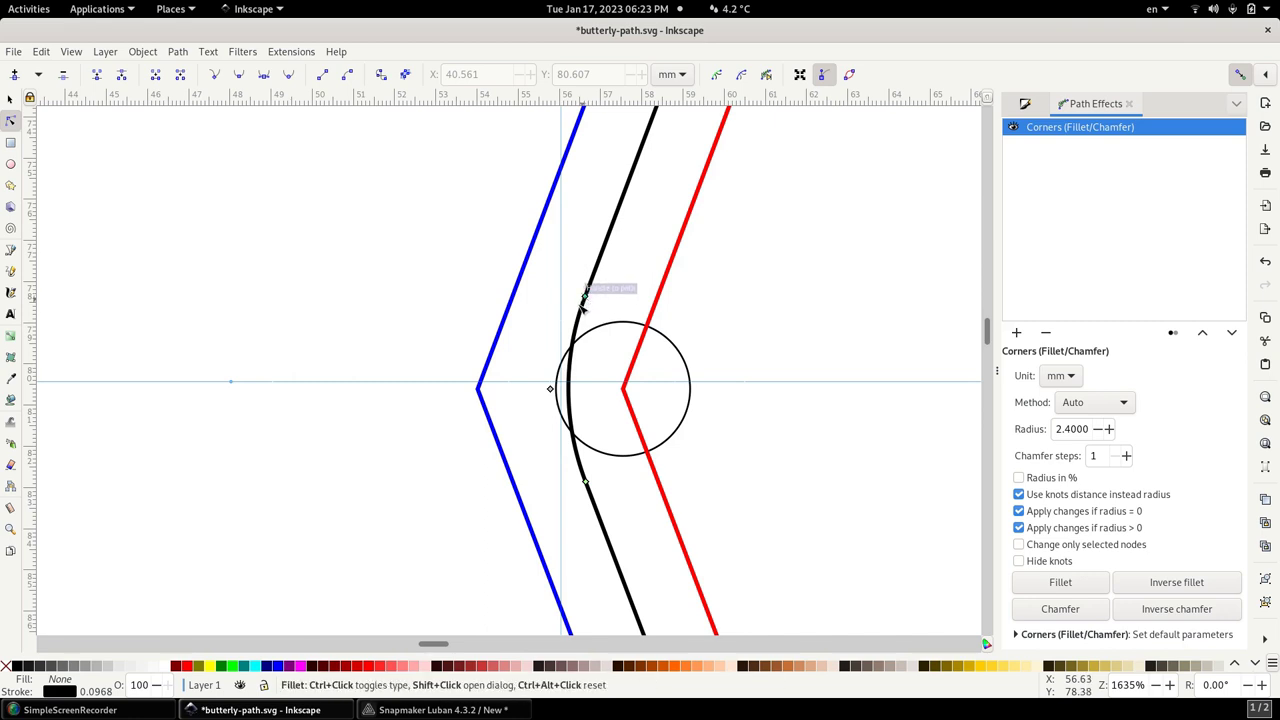
drag(575, 322, 571, 333)
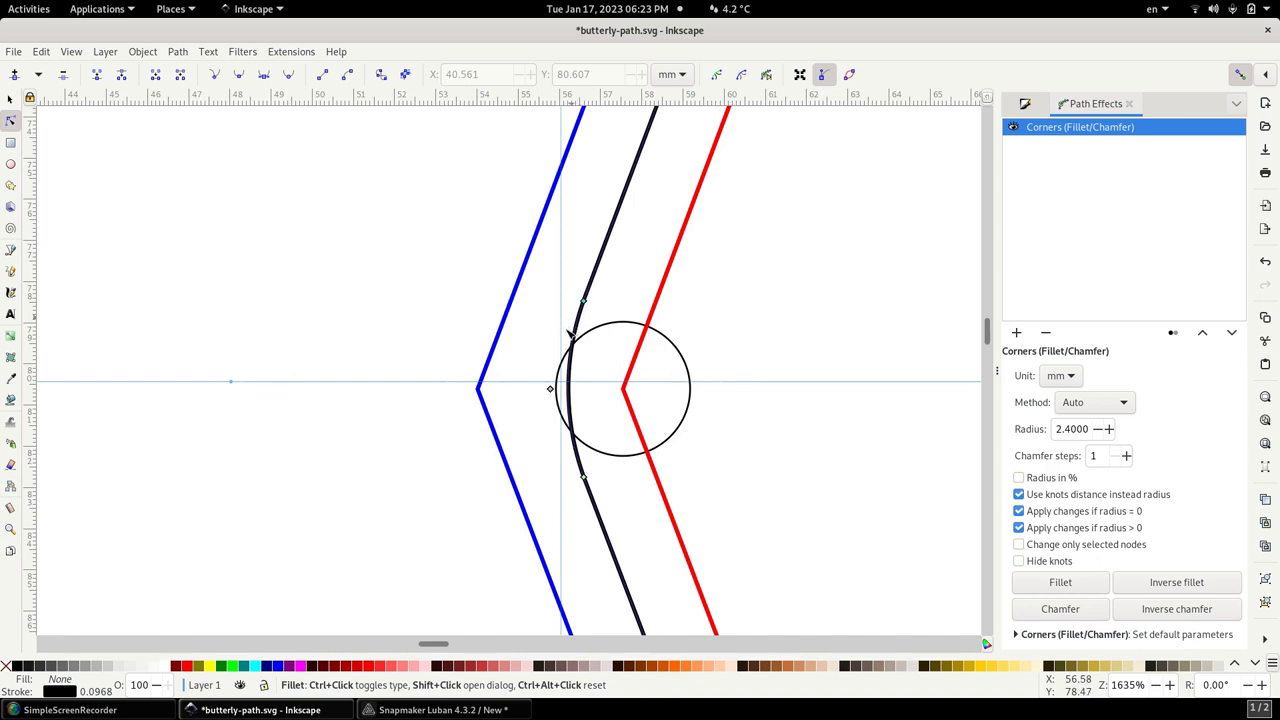
drag(575, 321, 572, 331)
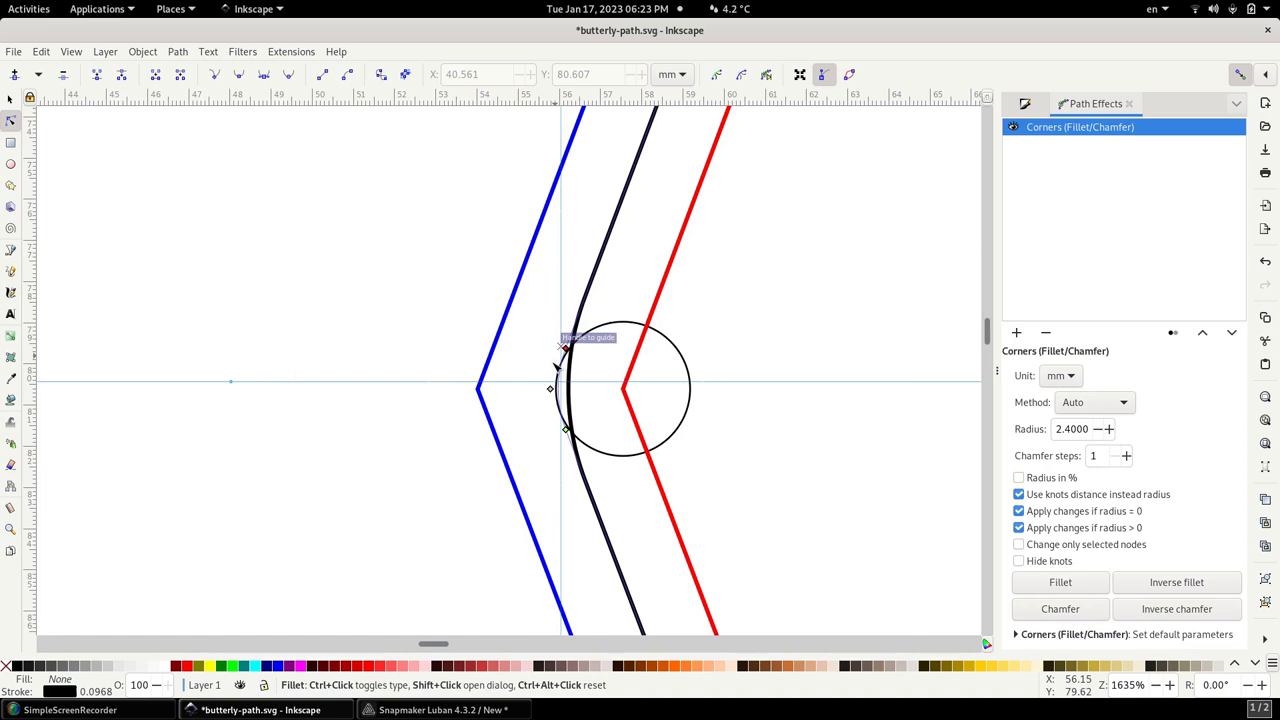
drag(557, 366, 558, 366)
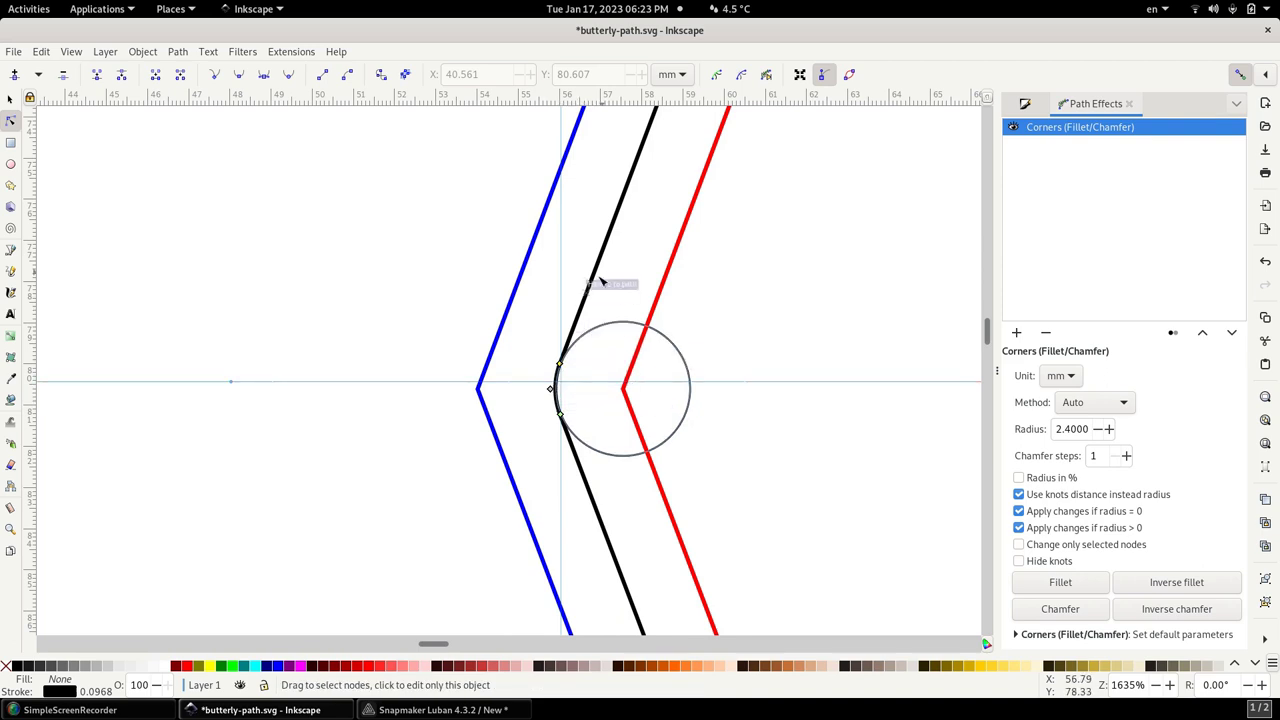
Move the circle so its centre sits on the red outline's left-hand waist corner.
click(614, 327)
mouse_move(632, 393)
mouse_down()
mouse_move(648, 355)
mouse_move(626, 412)
mouse_up()
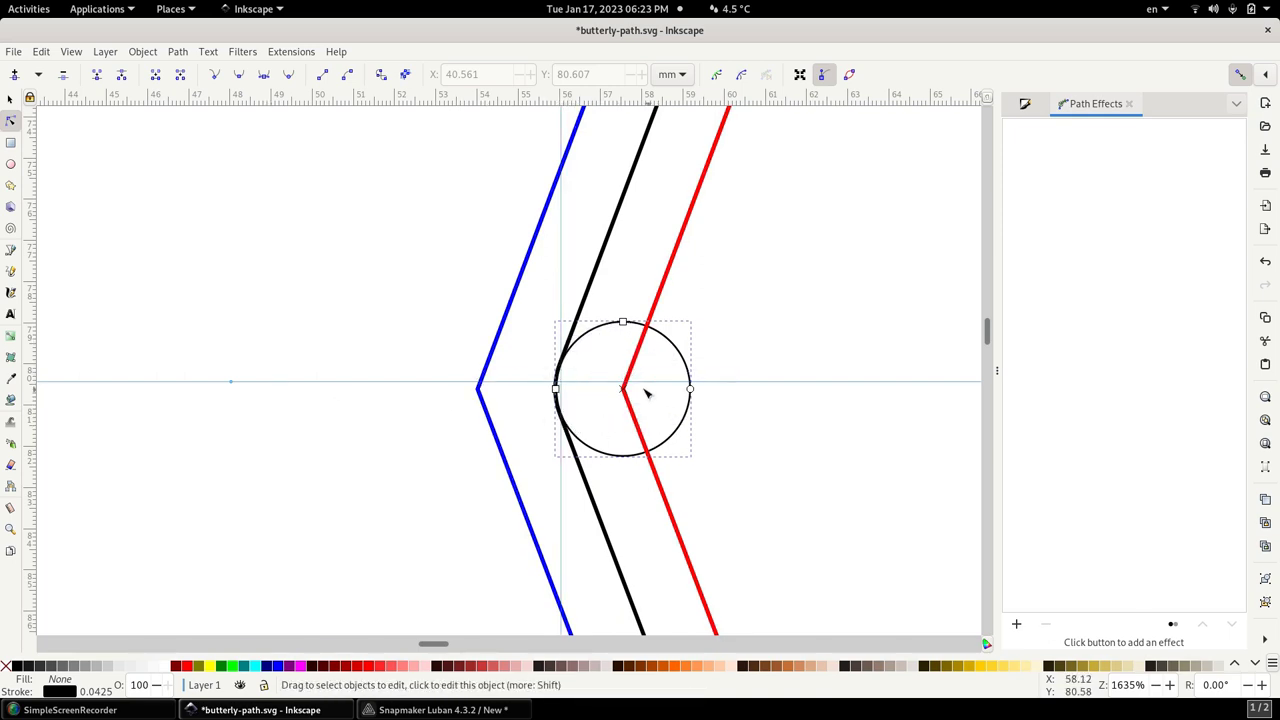
drag(624, 392, 79, 354)
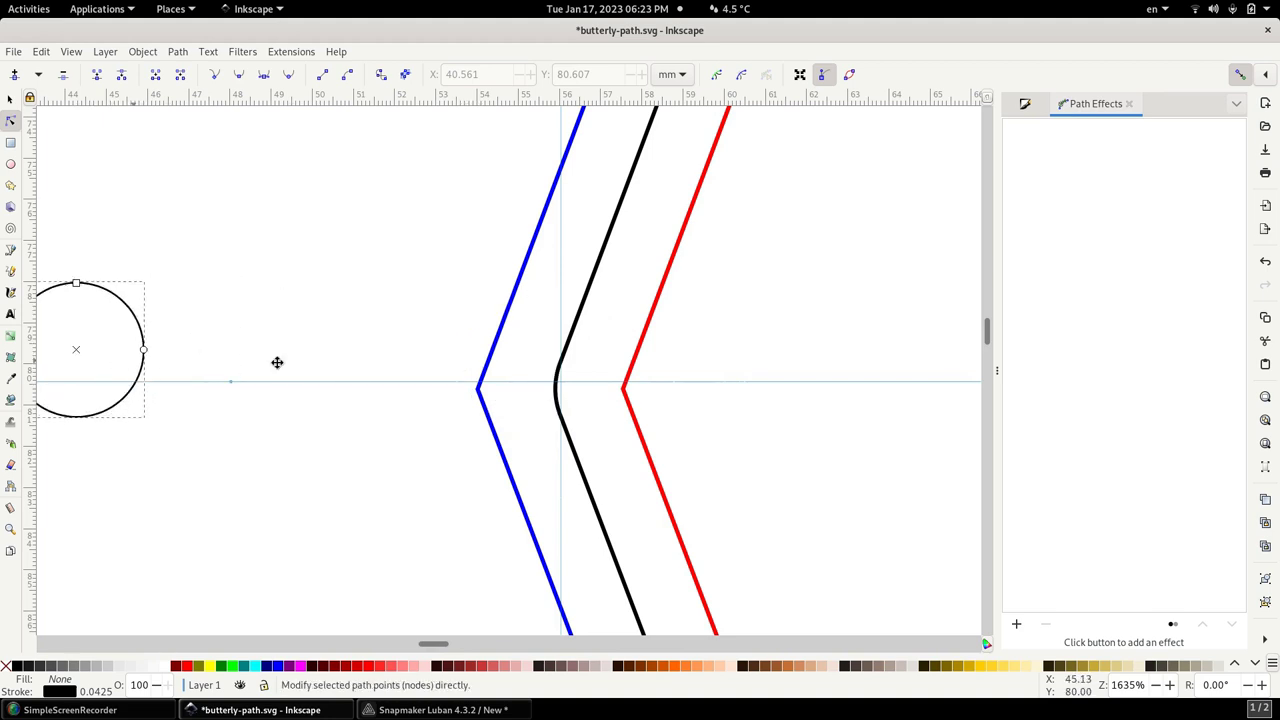
scroll(834, 351, left, 15)
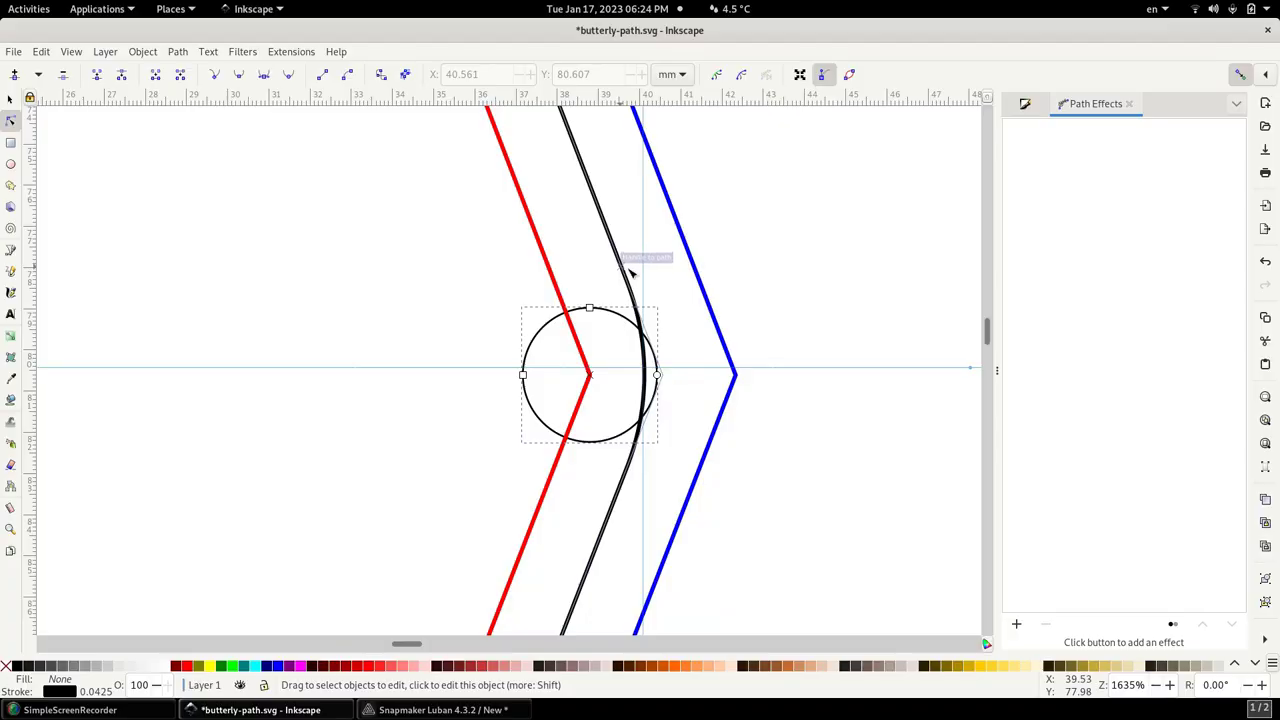
Tighten the black outline's left-hand waist fillet by its knot until the curve matches the circle.
click(641, 283)
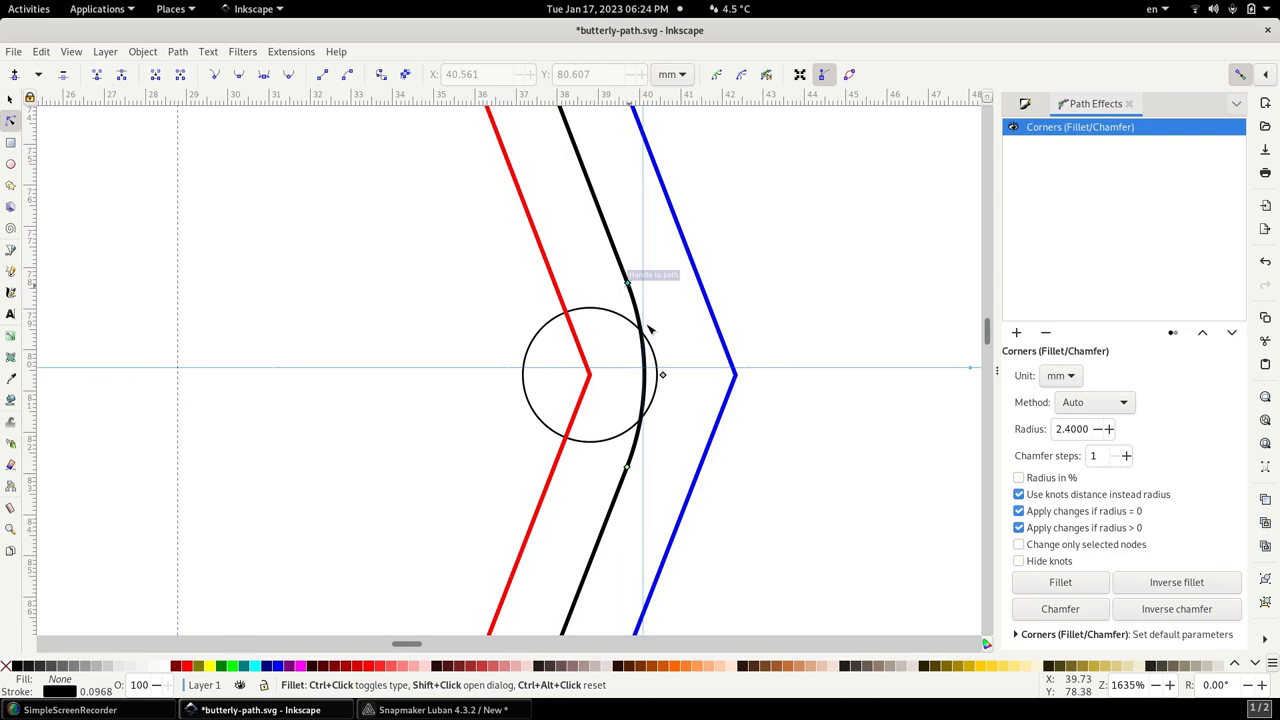
drag(651, 343, 650, 341)
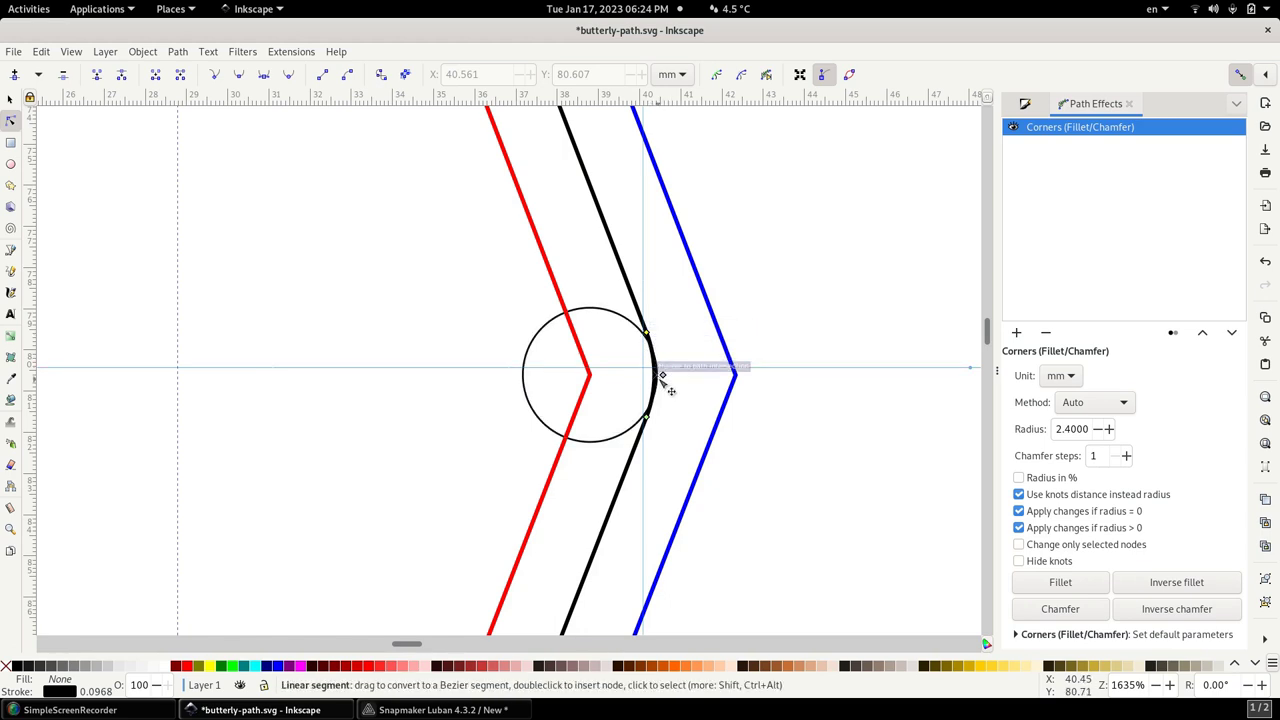
scroll(663, 368, up, 2)
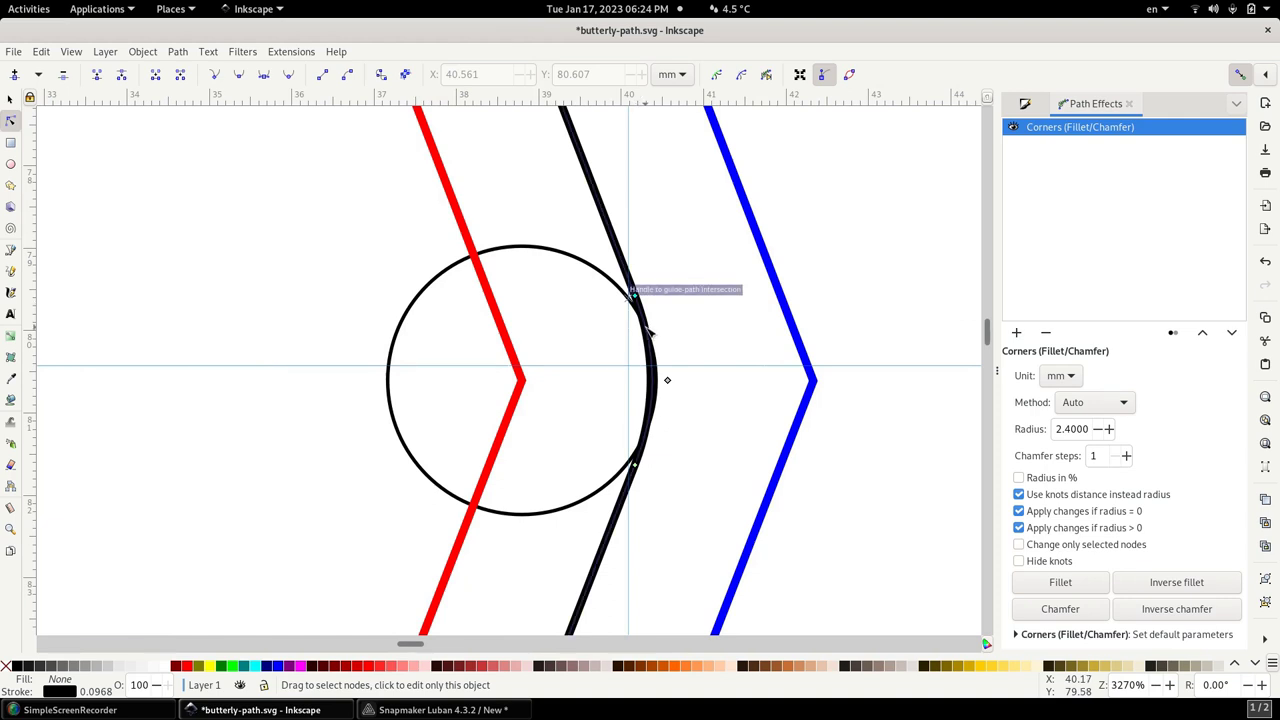
drag(648, 313, 661, 329)
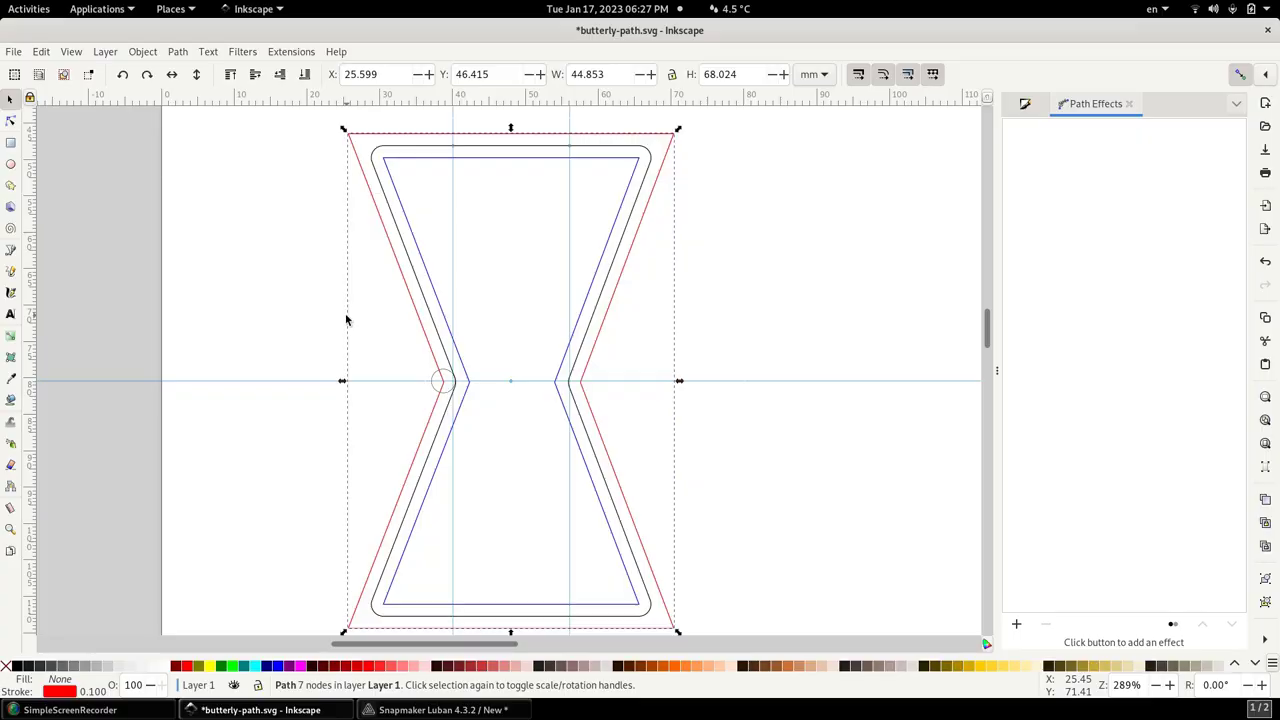
Delete the sharp-cornered red and blue offset outlines.
key(Delete)
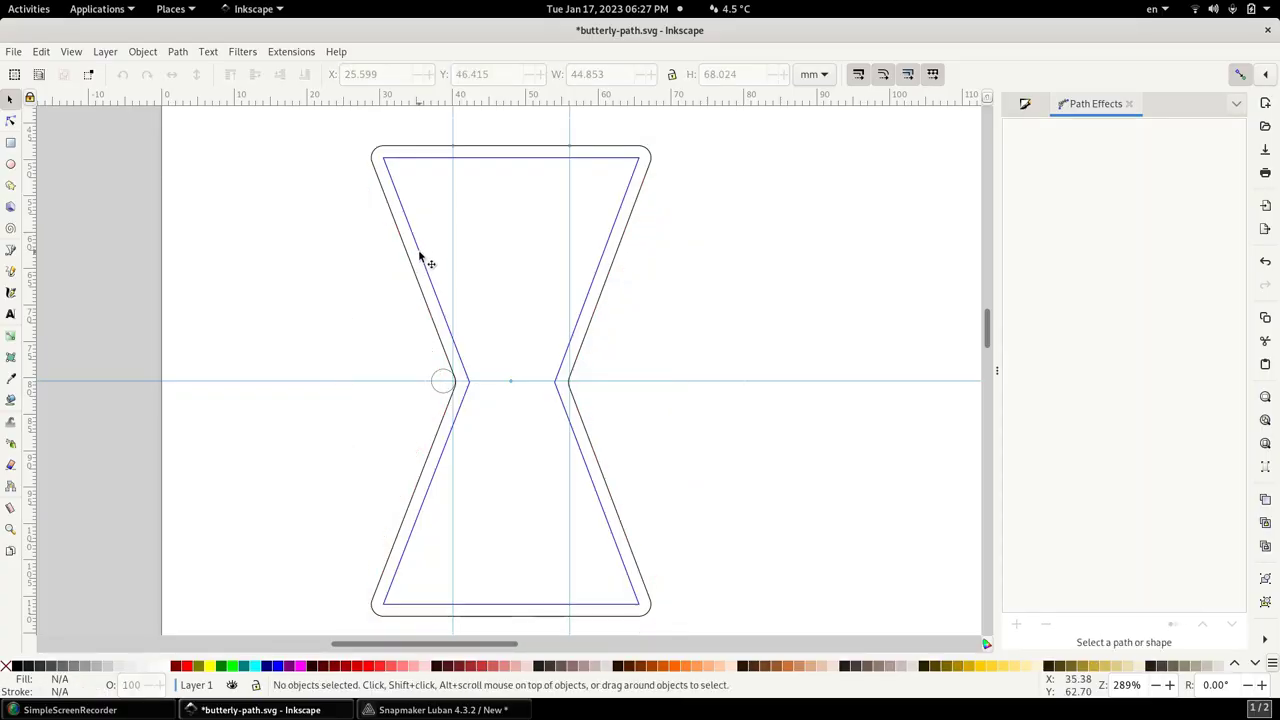
click(421, 257)
key(Delete)
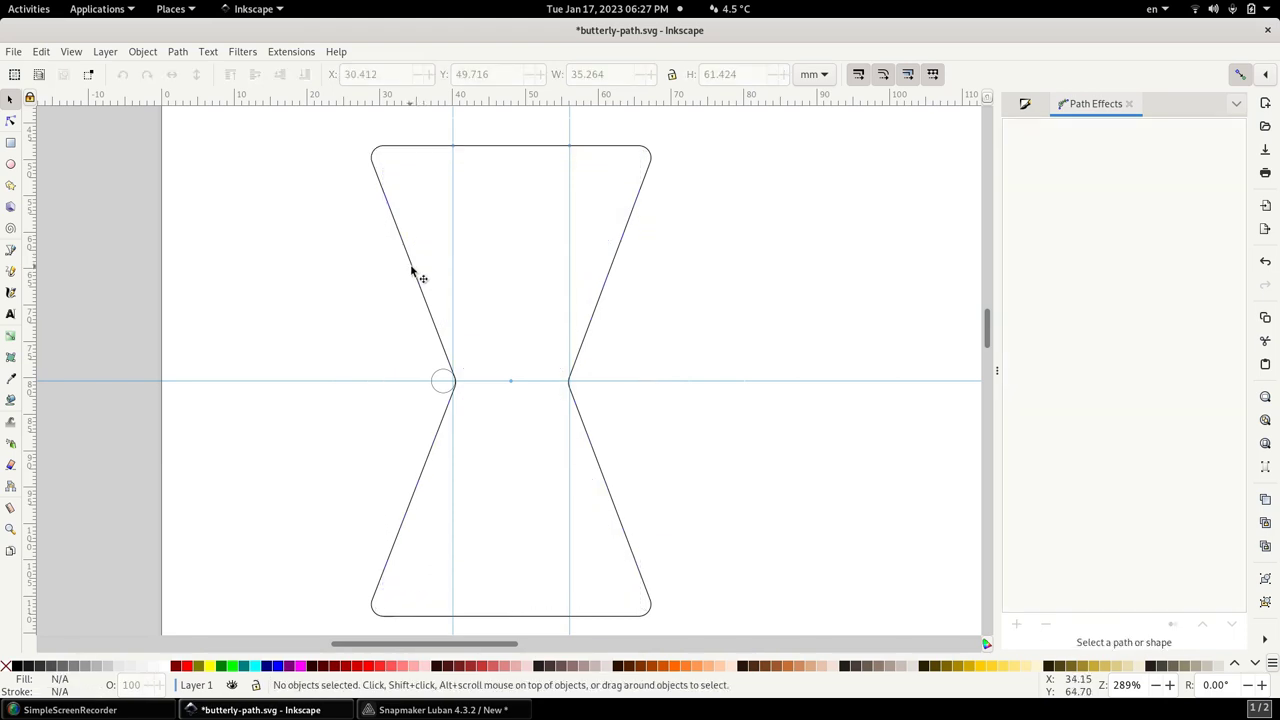
Duplicate the rounded black outline and set the copy's stroke width to 3.3 mm.
click(418, 272)
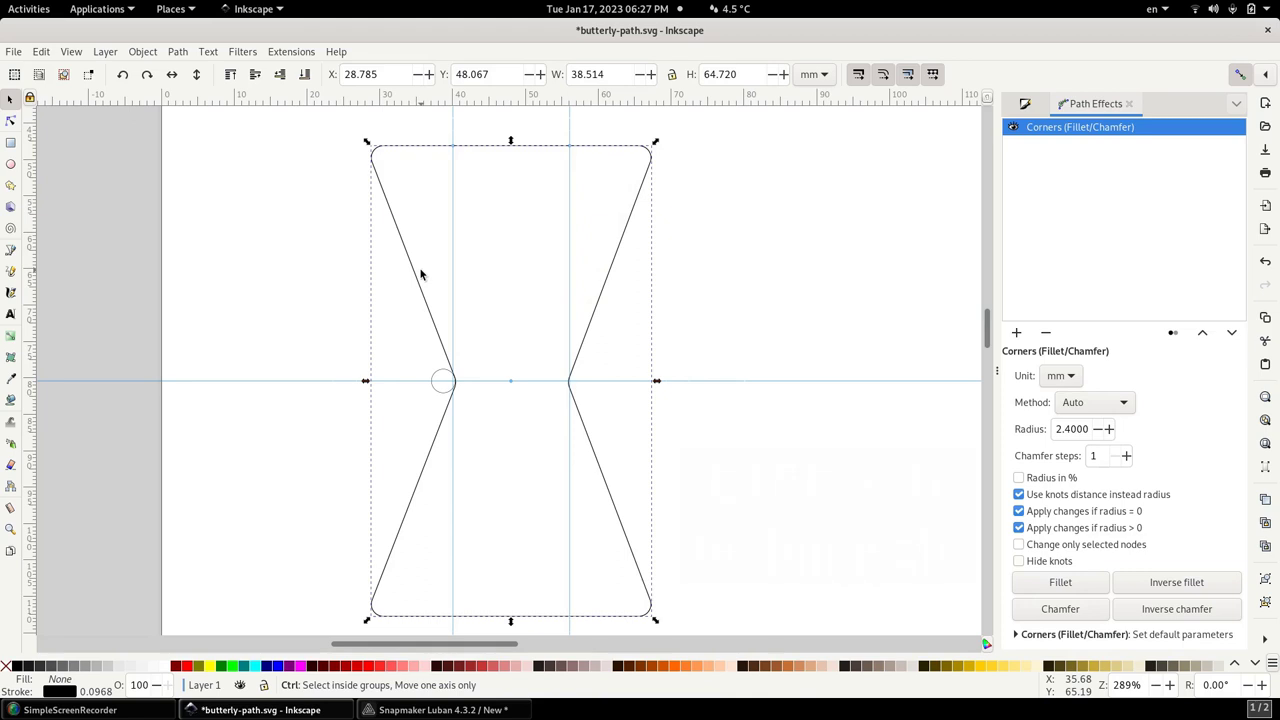
key(ctrl+d)
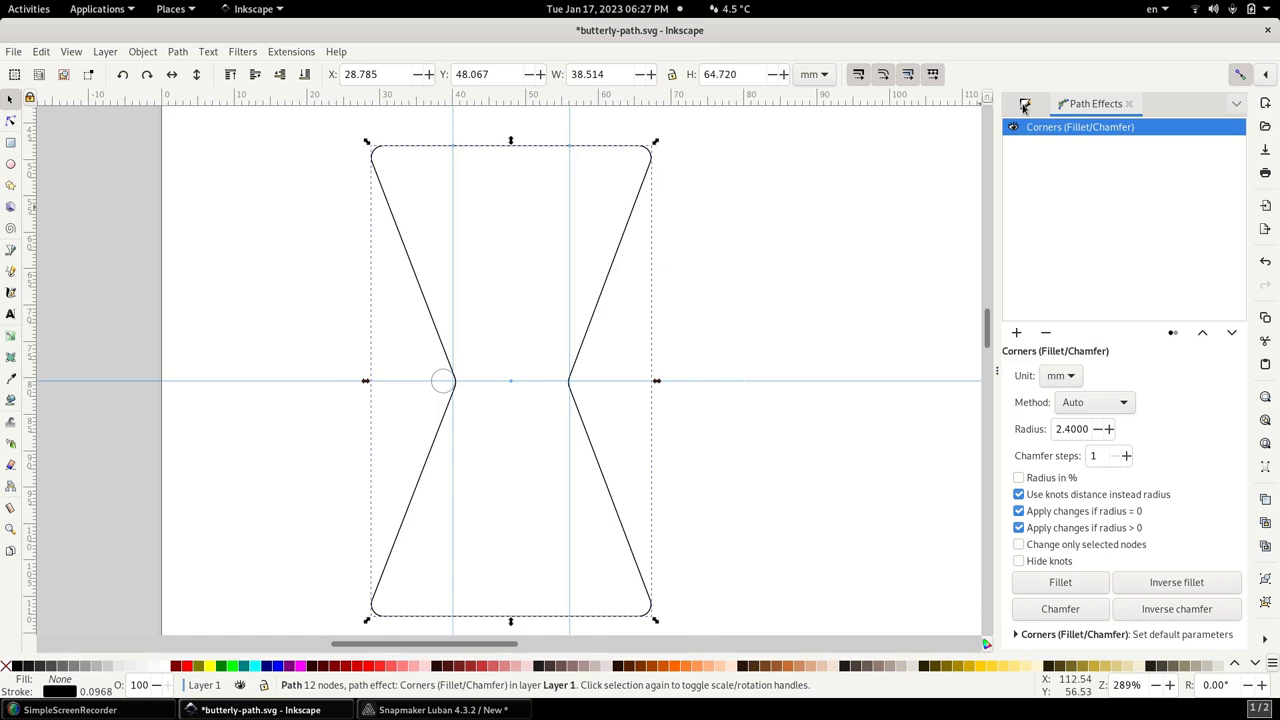
key(ctrl+shift+f)
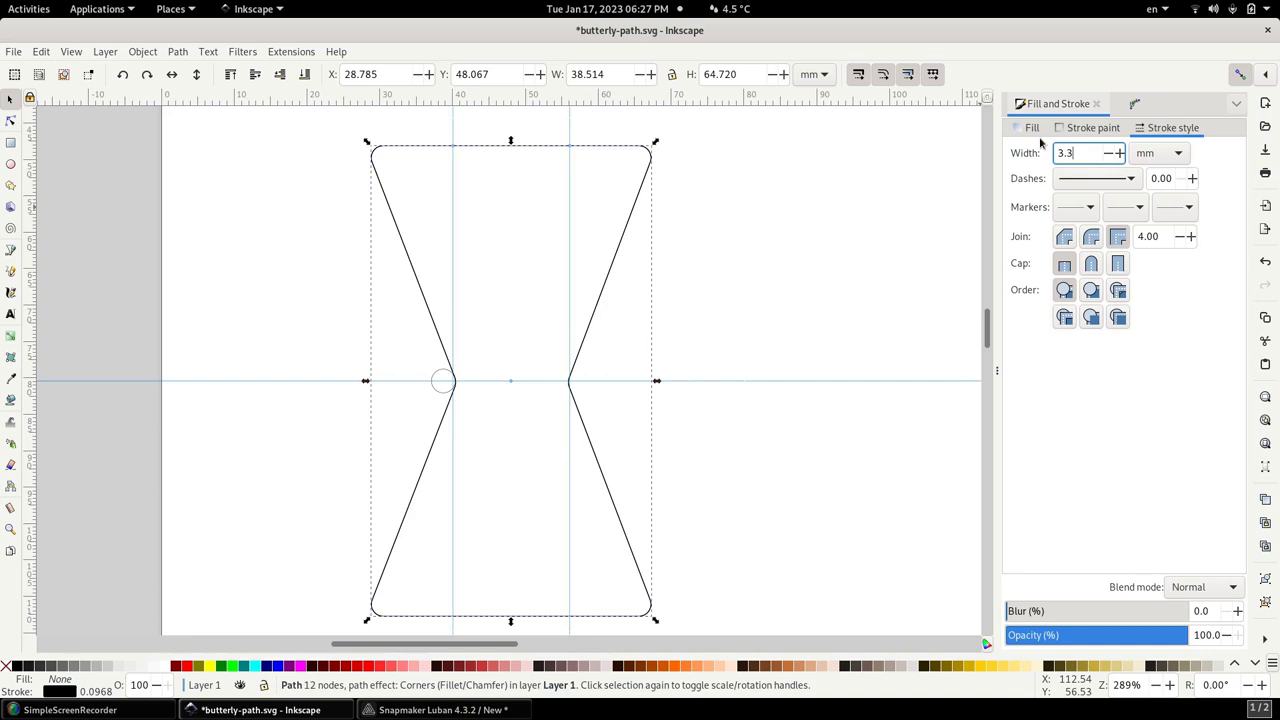
key(Return)
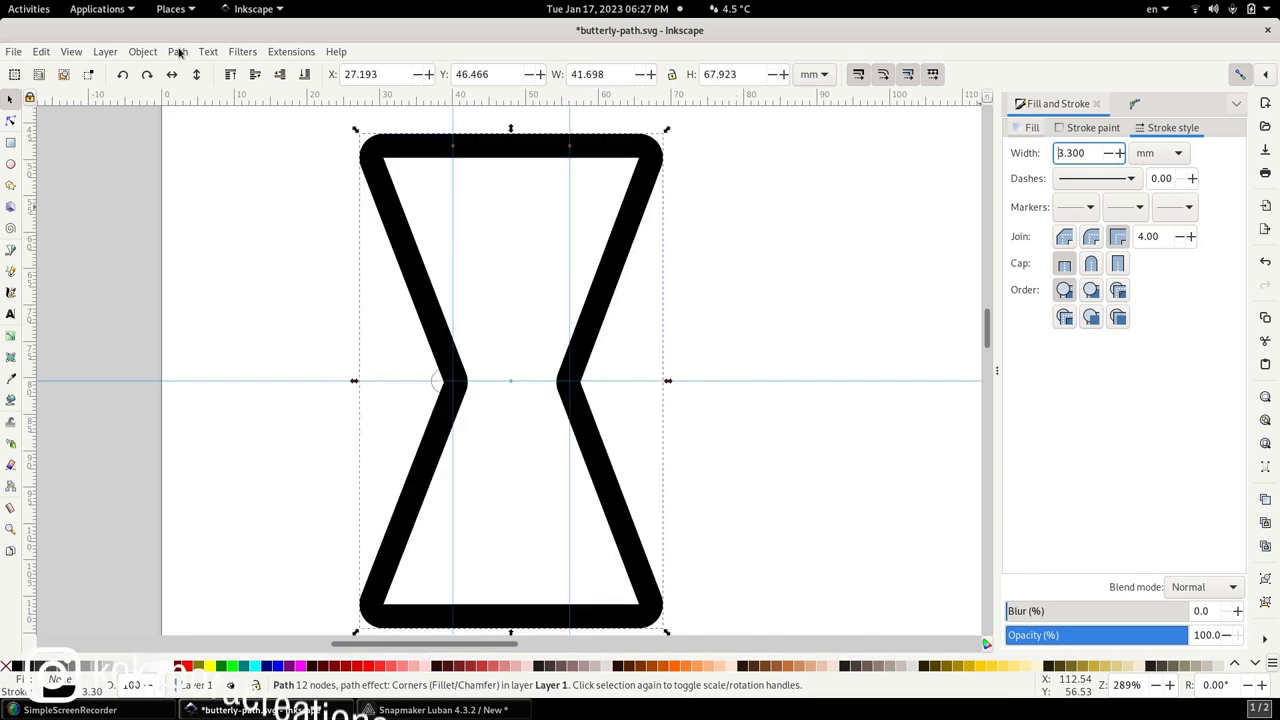
Convert the 3.3 mm stroke to a path and break it apart into separate outer and inner shapes.
key(alt+p)
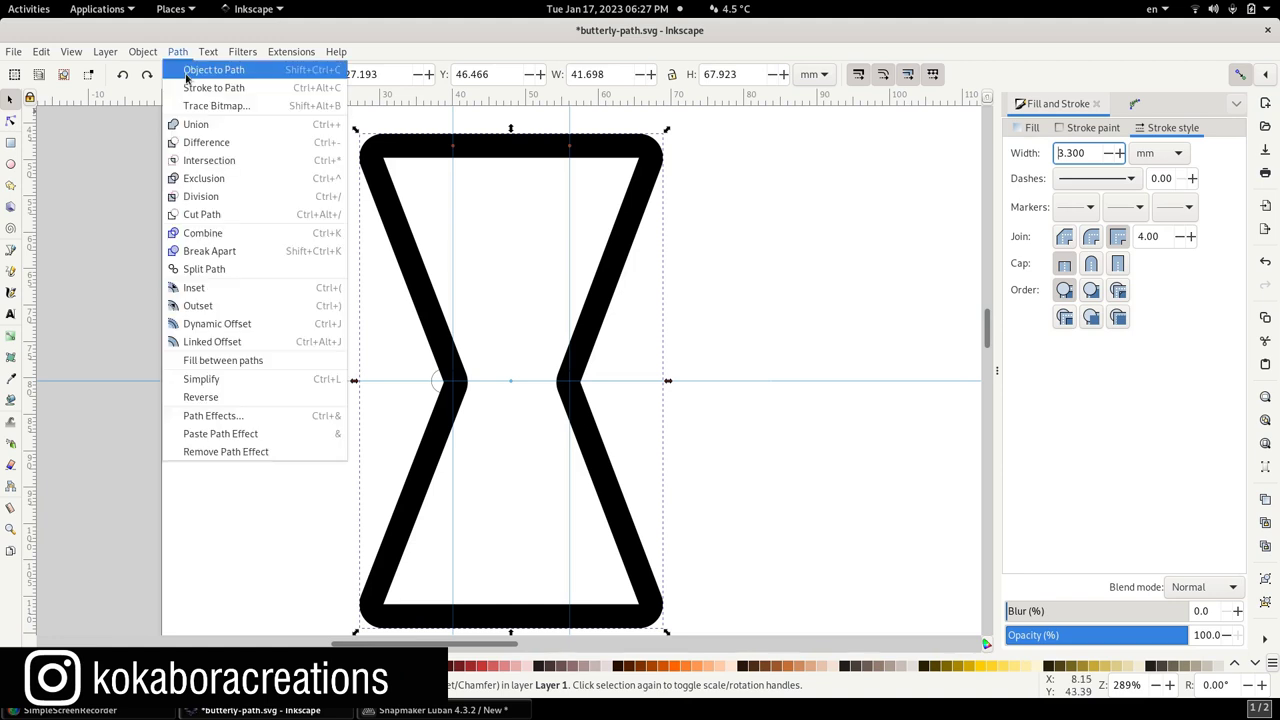
key(Down)
key(Escape)
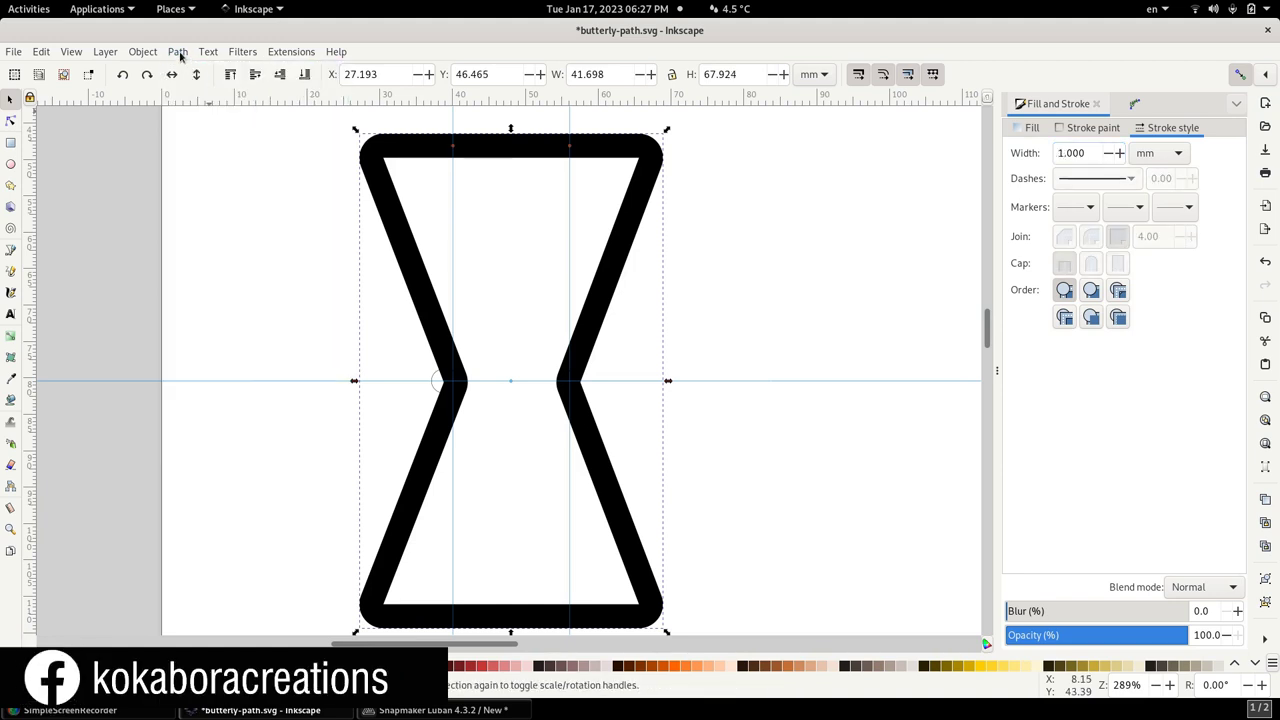
key(alt+p)
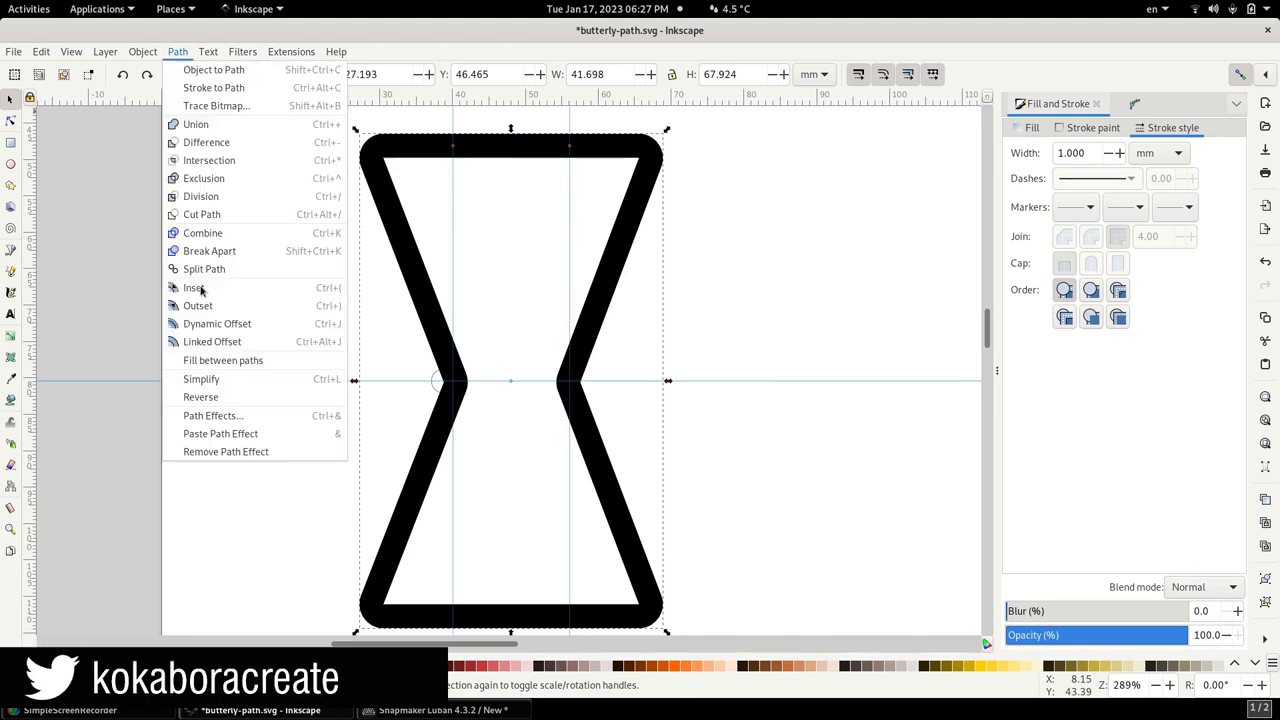
key(Escape)
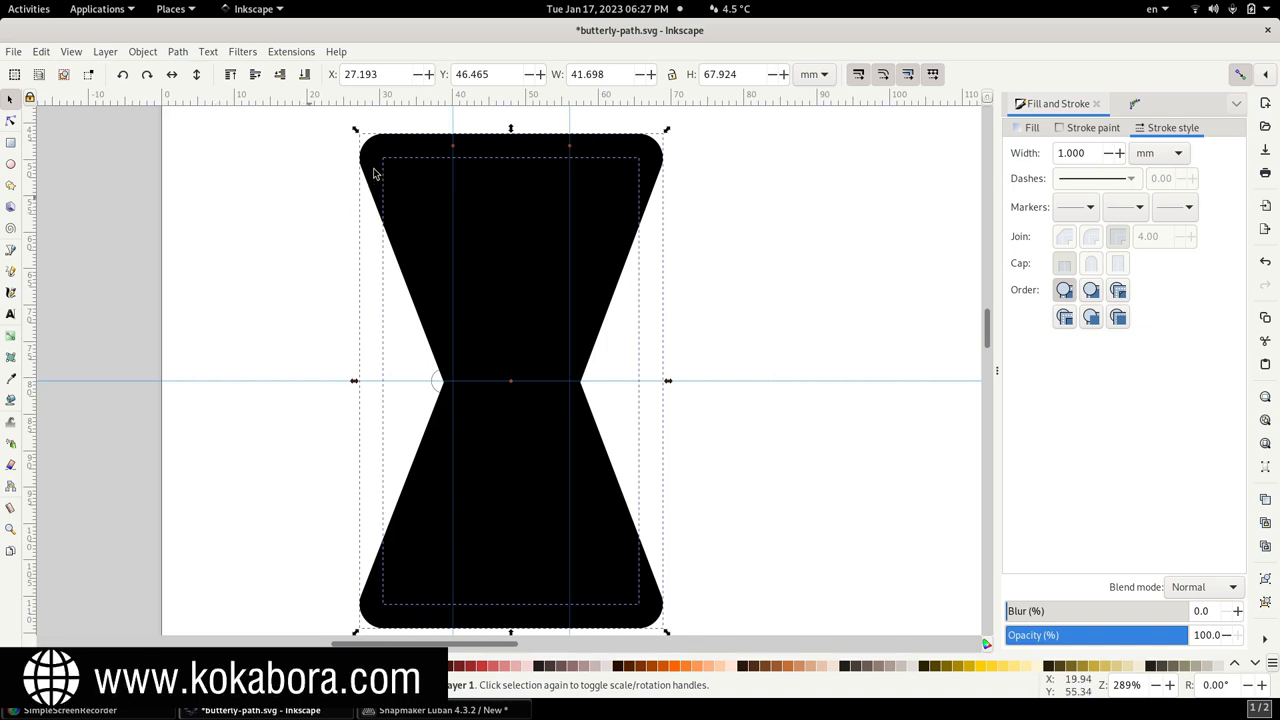
key(Escape)
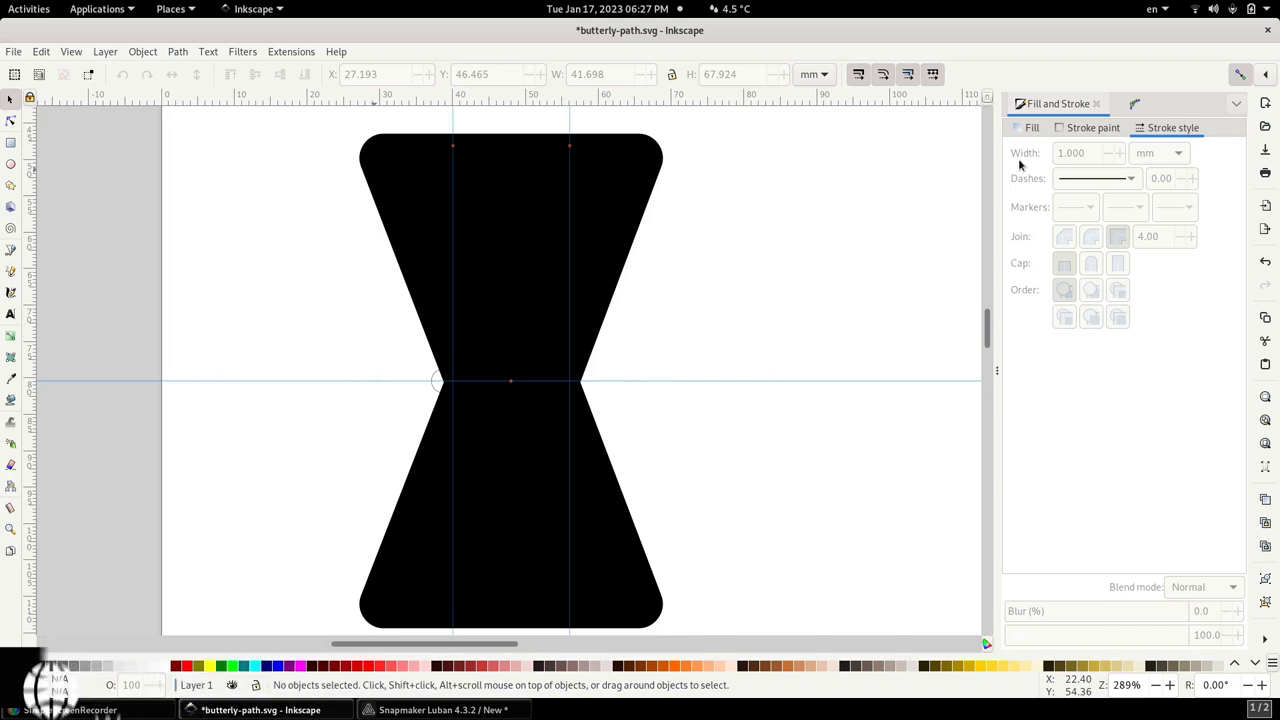
Remove the outer shape's fill and give it a flat red stroke (R 255) 0.1 mm wide.
key(ctrl+a)
click(1030, 128)
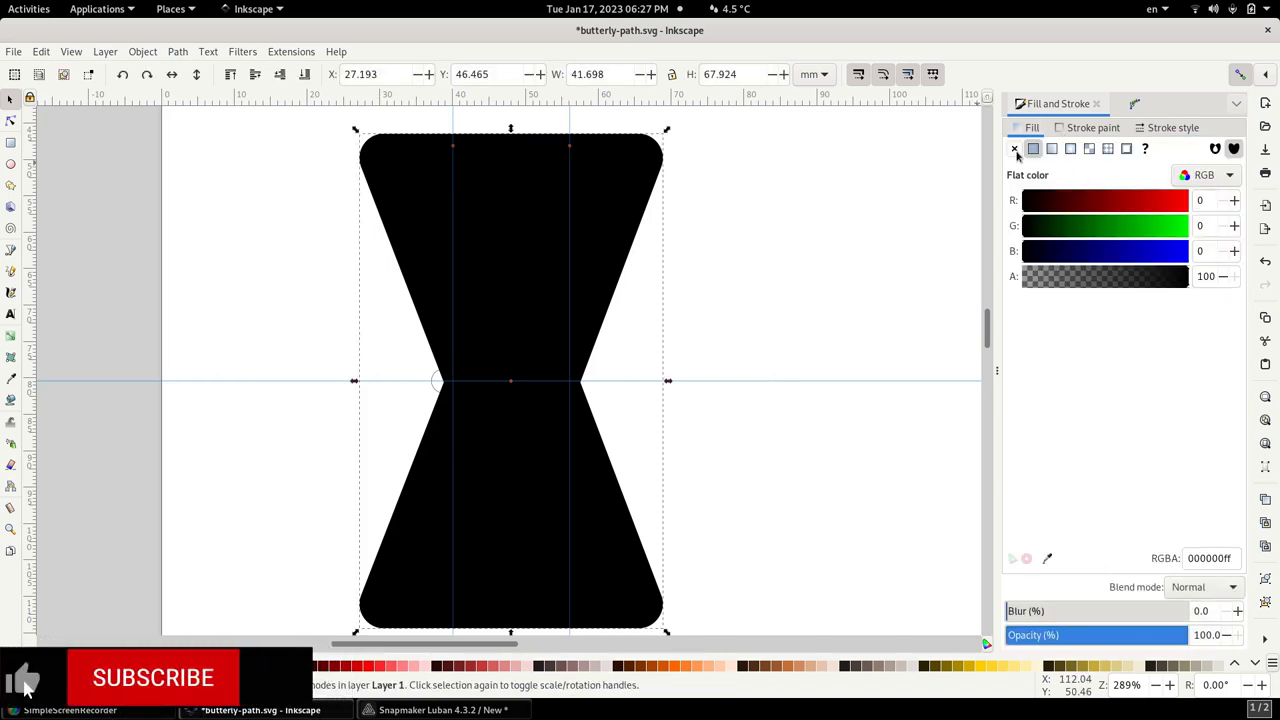
click(1085, 129)
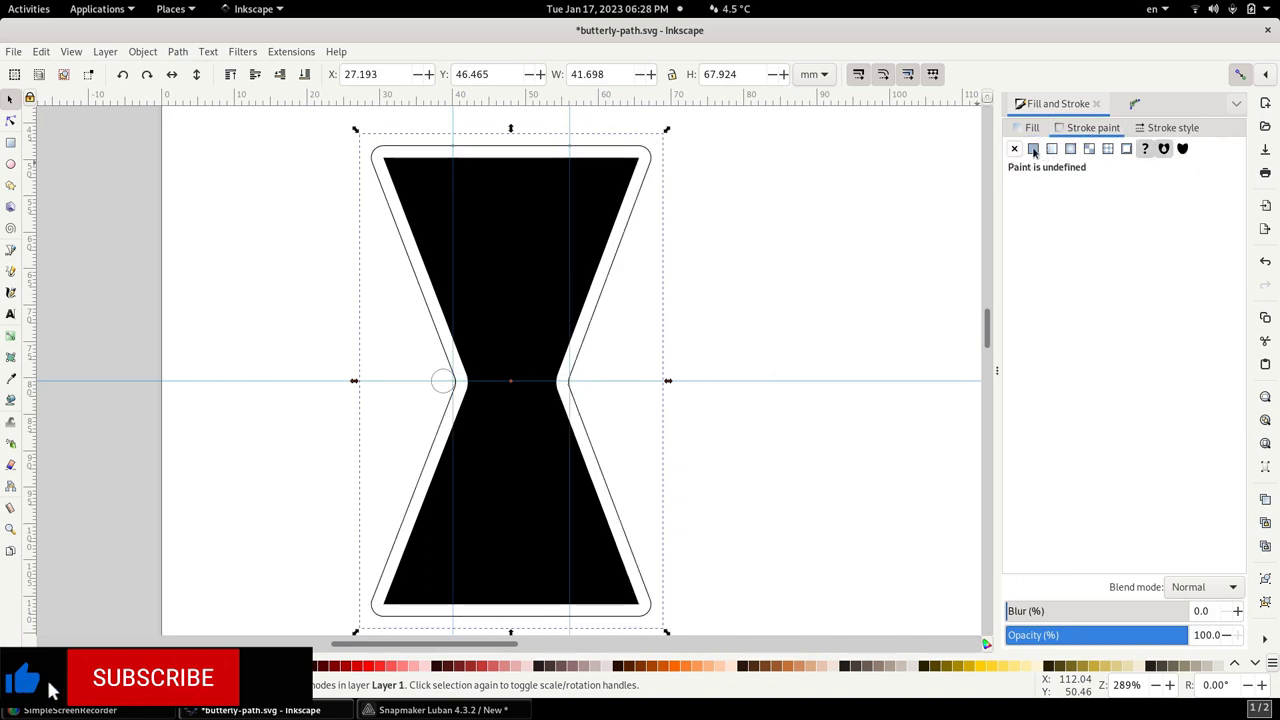
click(1033, 148)
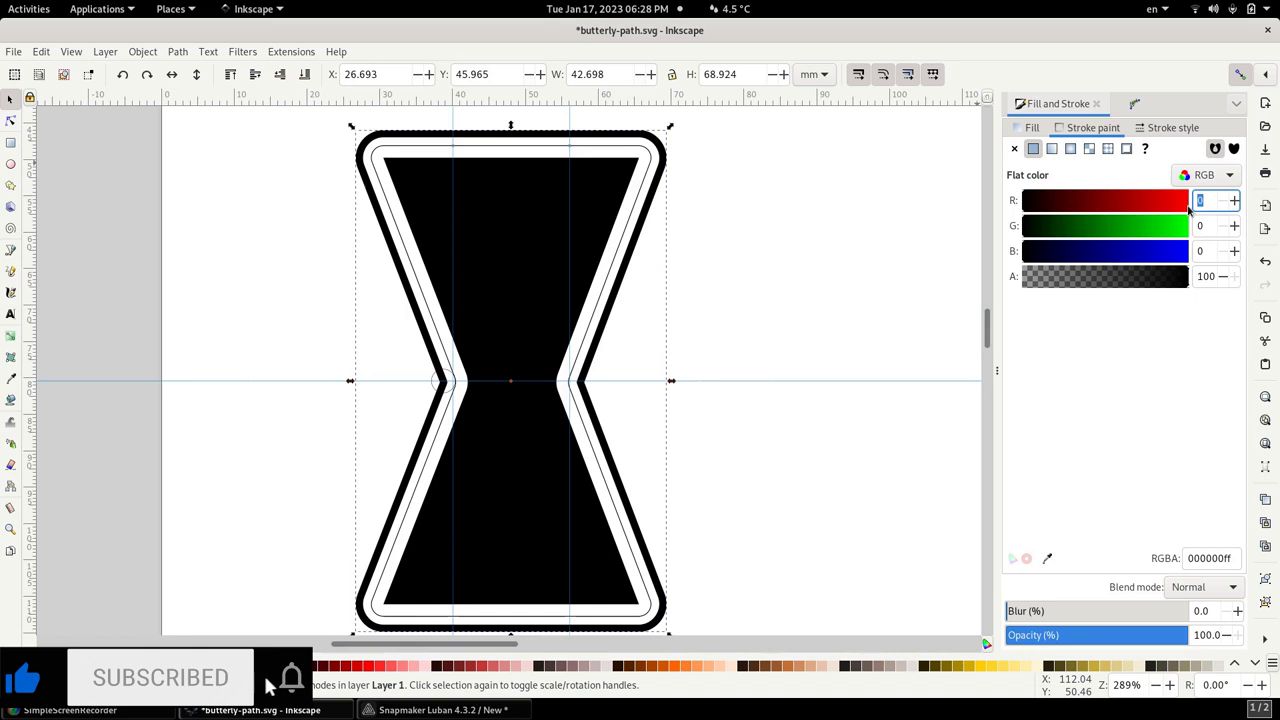
text(255)
click(1172, 128)
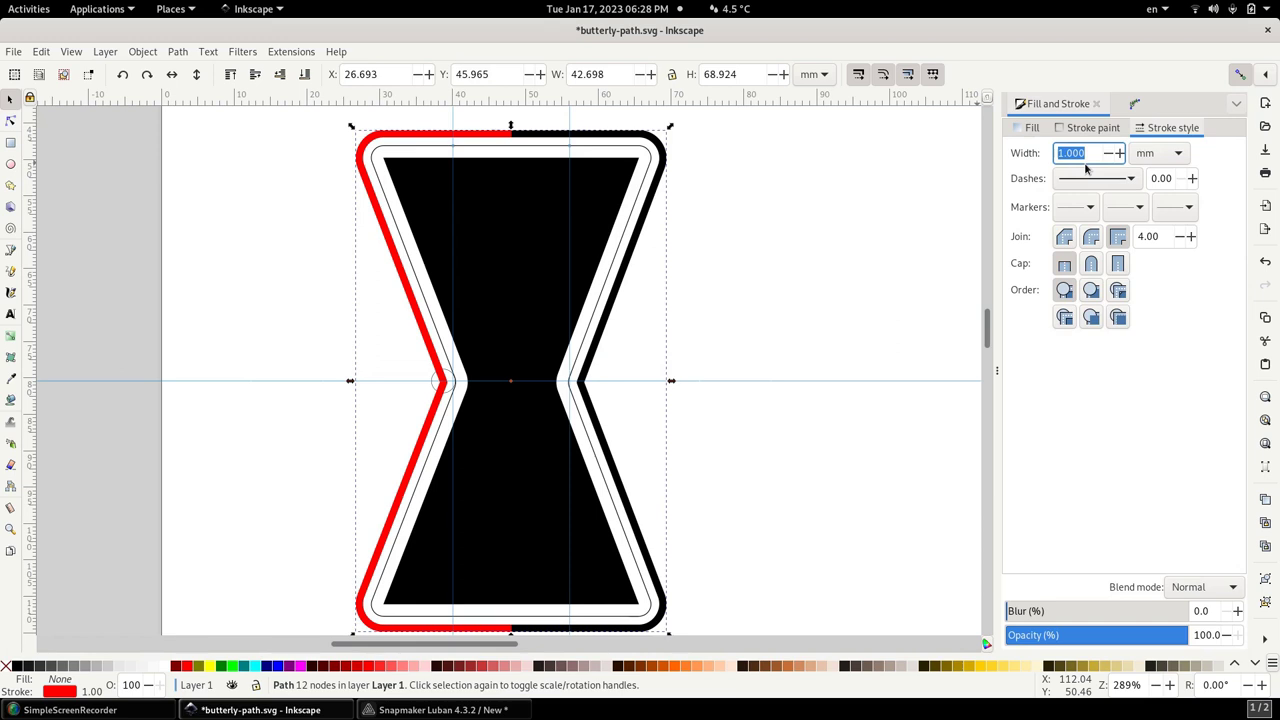
text(.1)
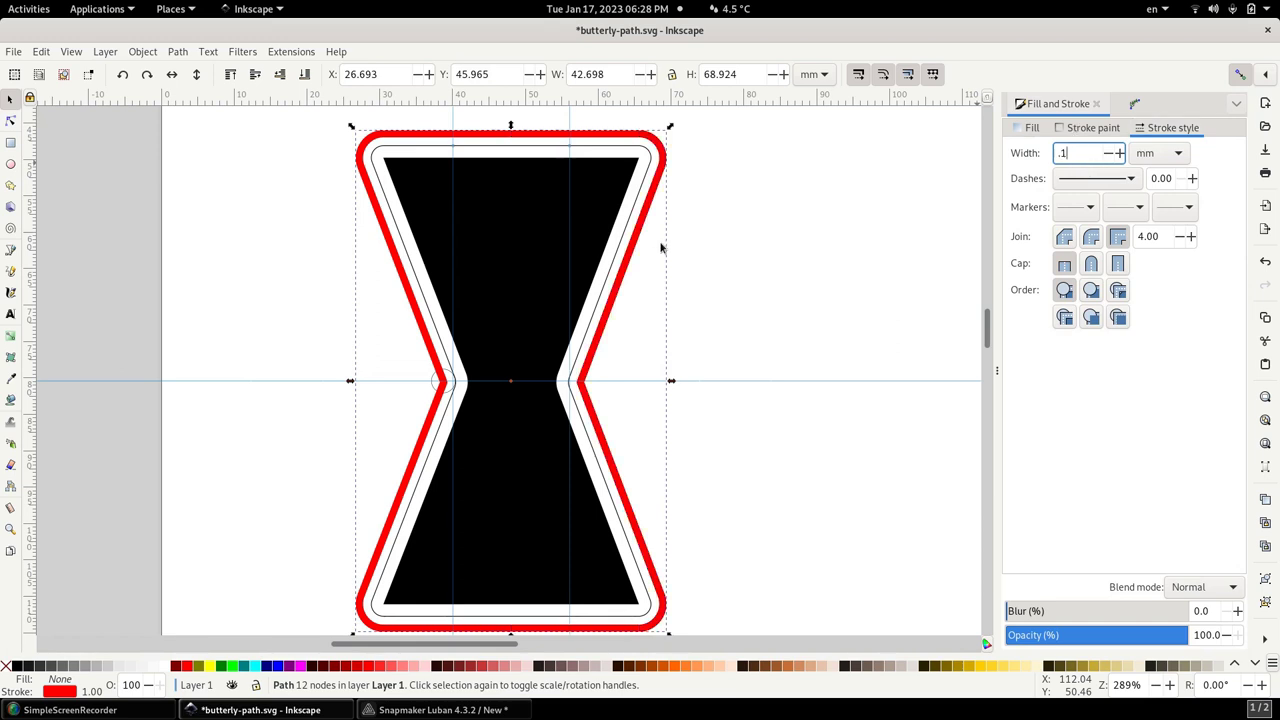
key(Return)
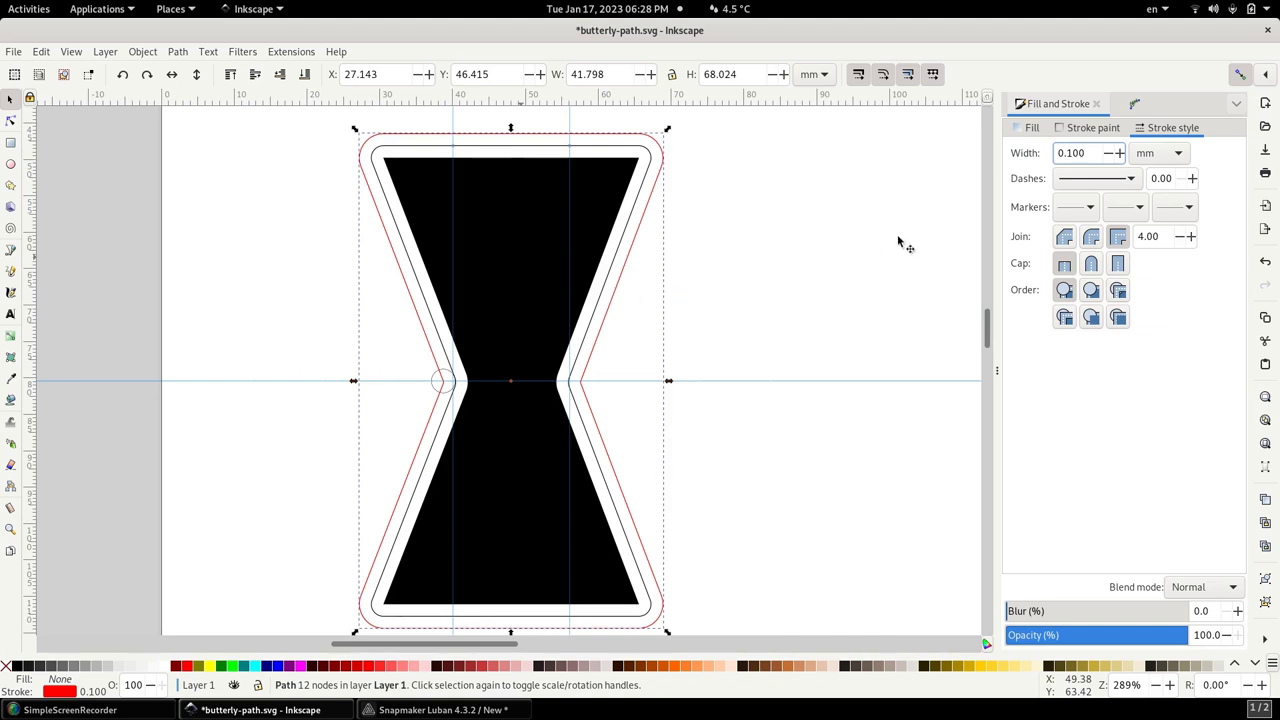
Remove the inner shape's fill and give it a flat blue stroke (R 0, B 255) 0.1 mm wide.
key(Tab)
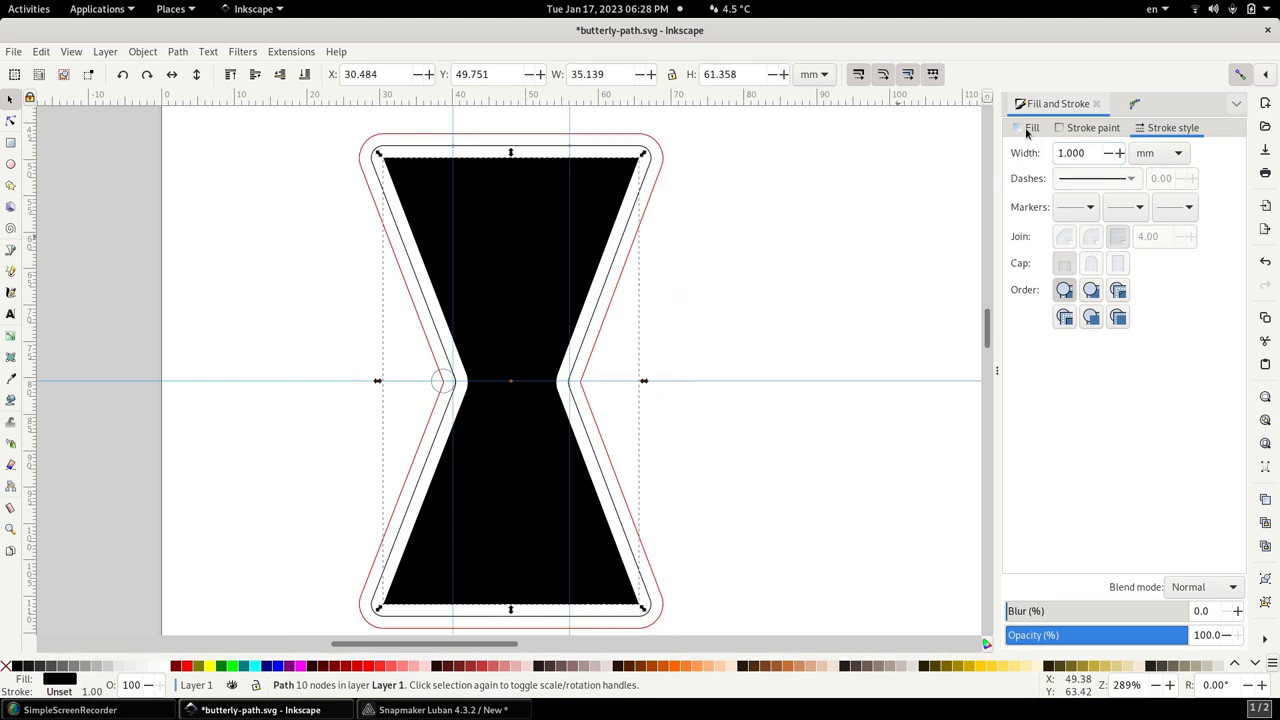
key(ctrl+shift+f)
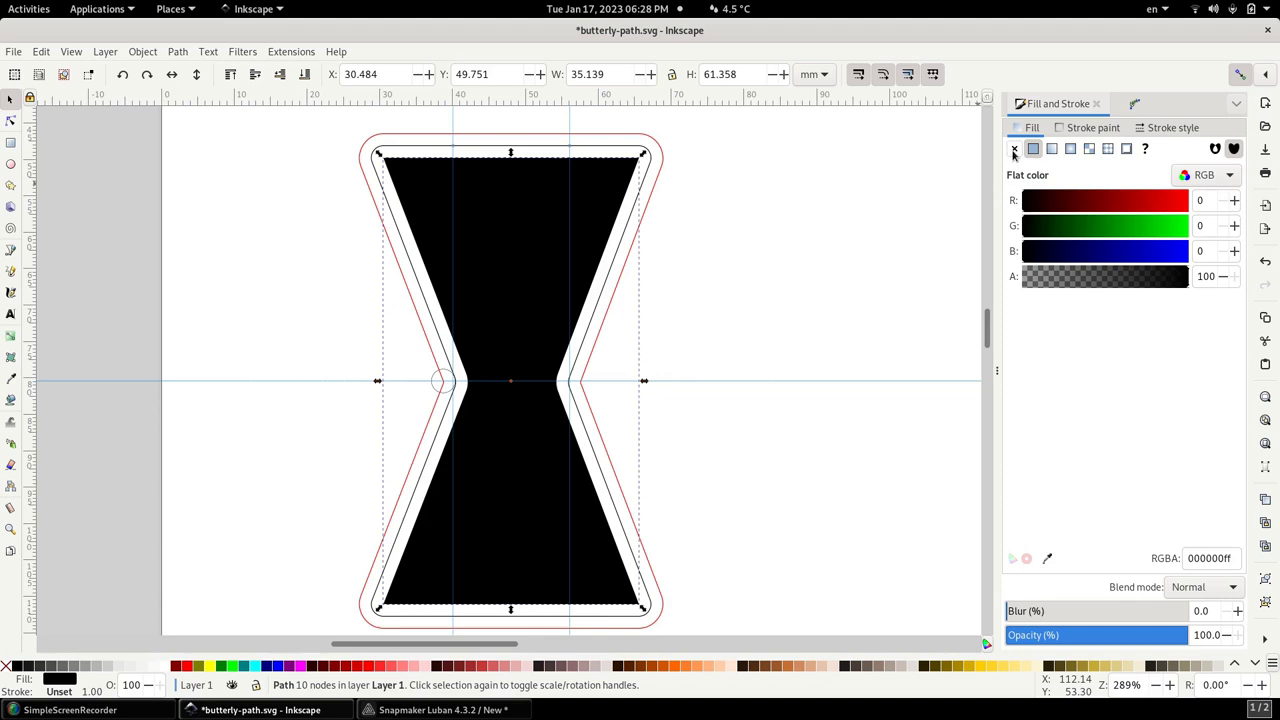
click(1093, 128)
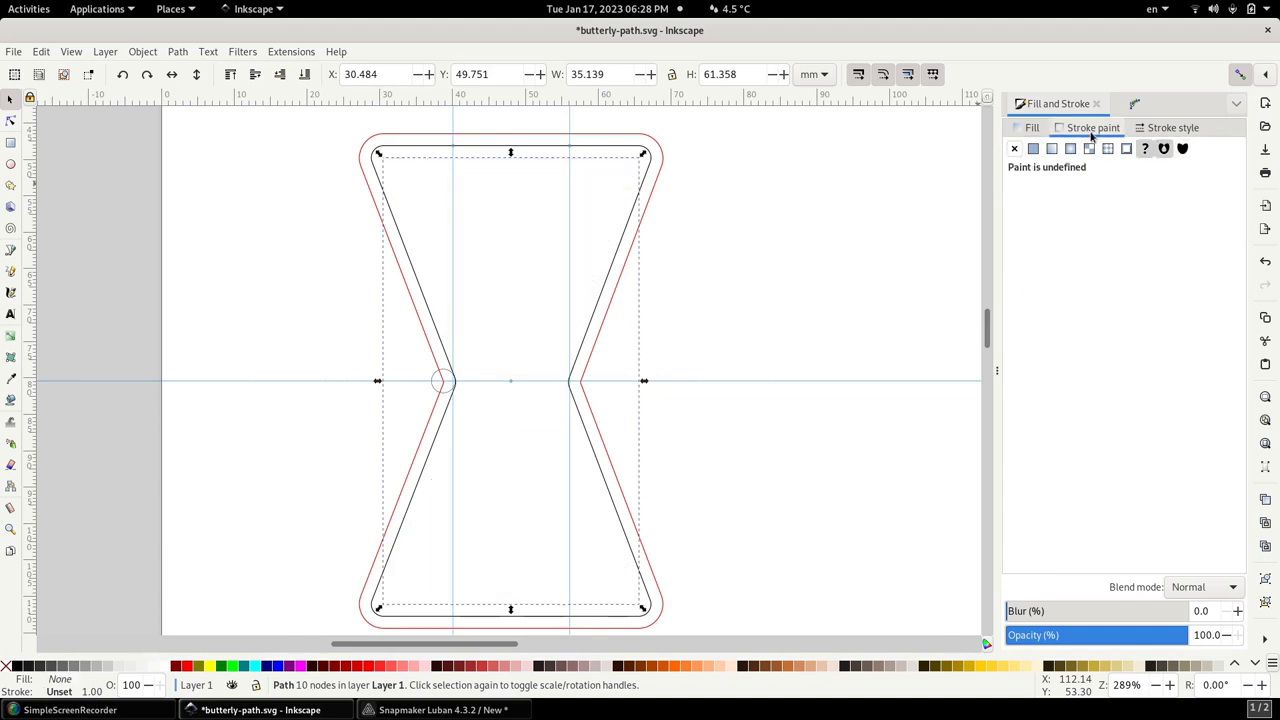
click(1033, 148)
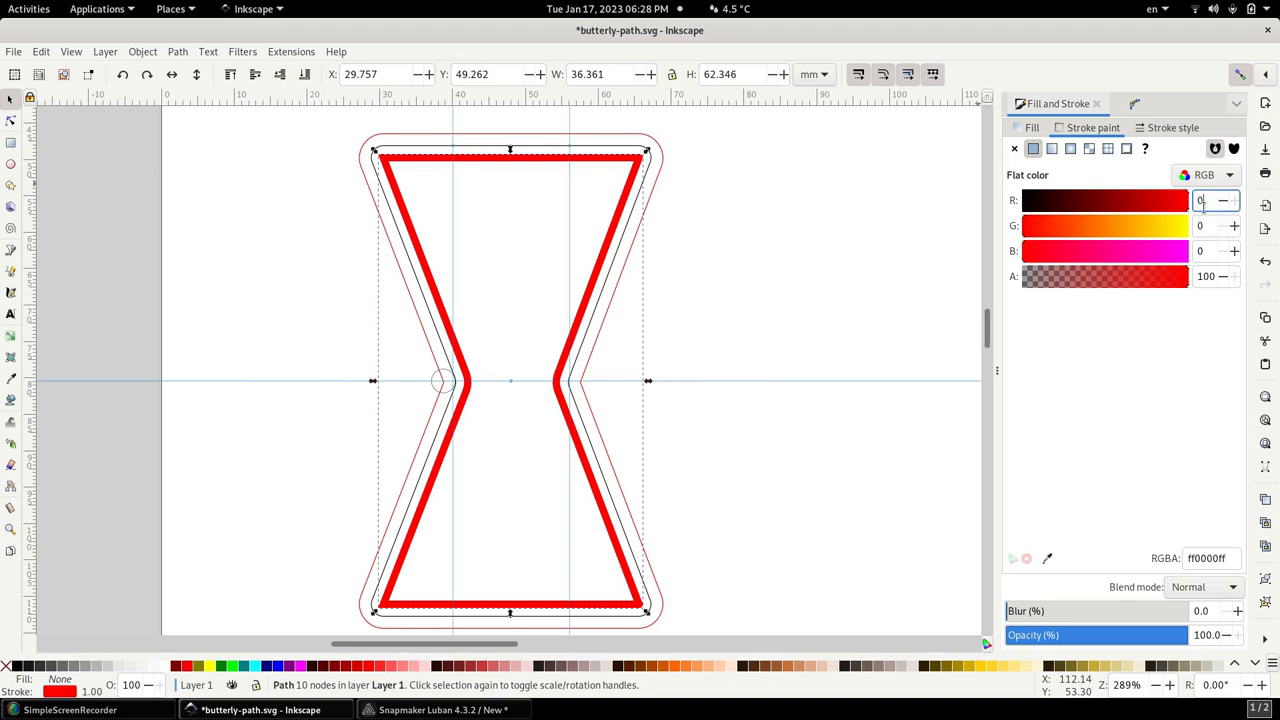
key(Tab)
key(Tab)
text(255)
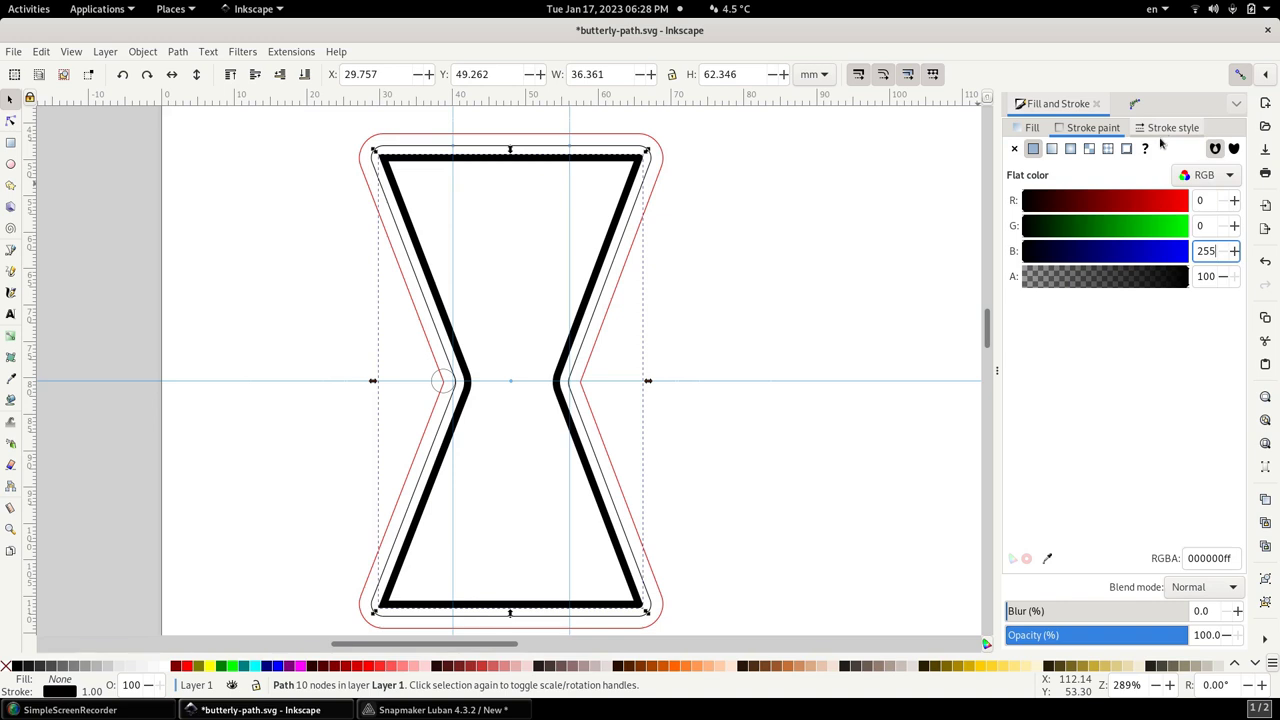
click(1160, 138)
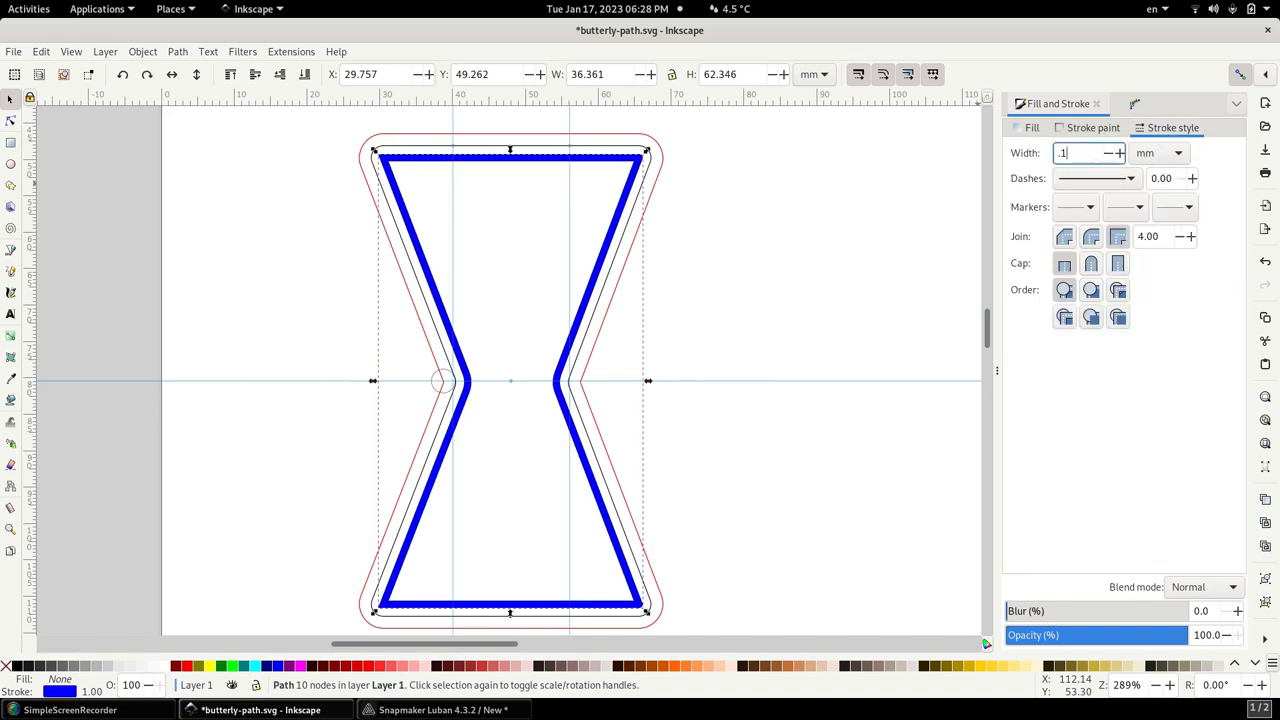
key(Return)
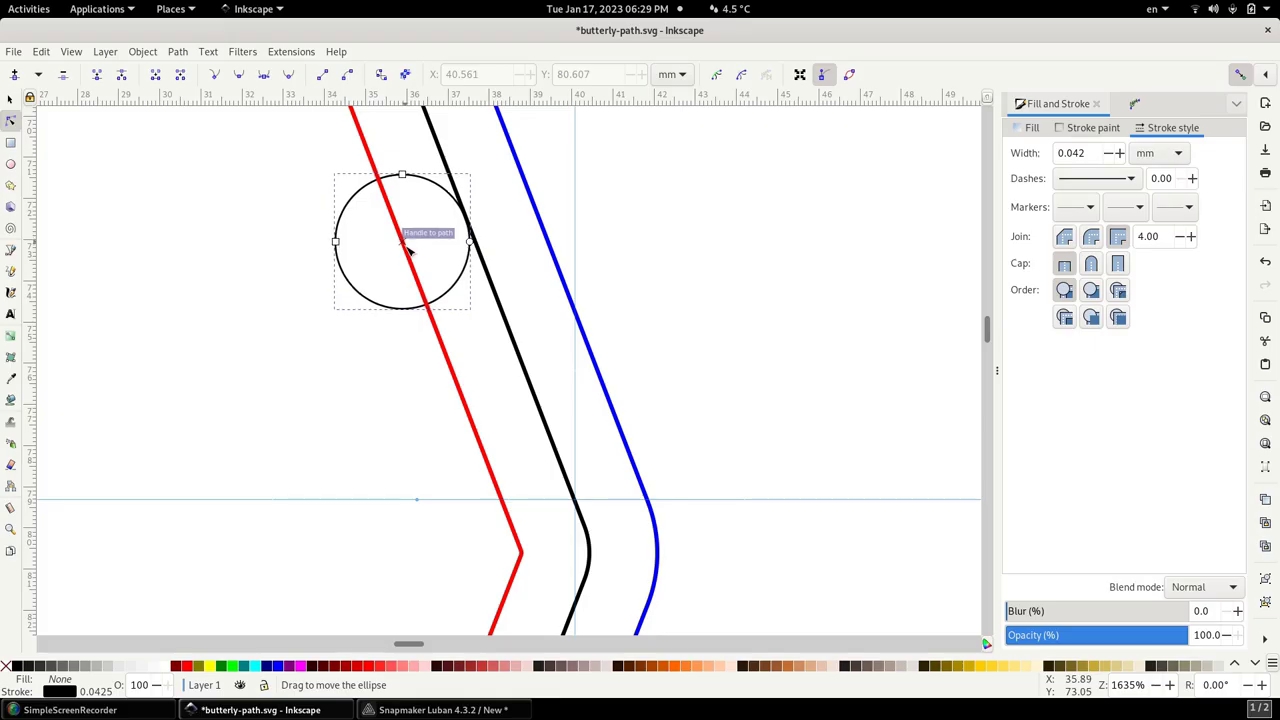
Move the circle along the red outline until its centre reaches the left-hand waist corner, checking its fit against the black outline.
drag(404, 259, 503, 410)
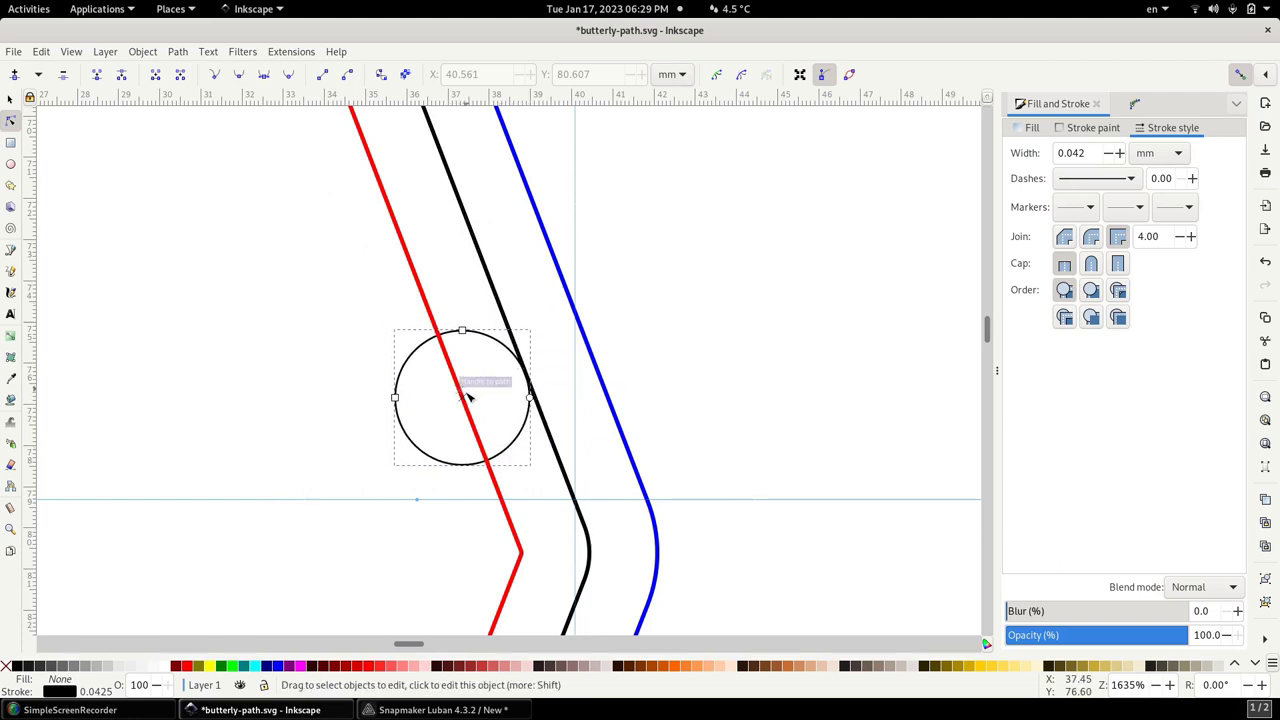
drag(468, 398, 523, 549)
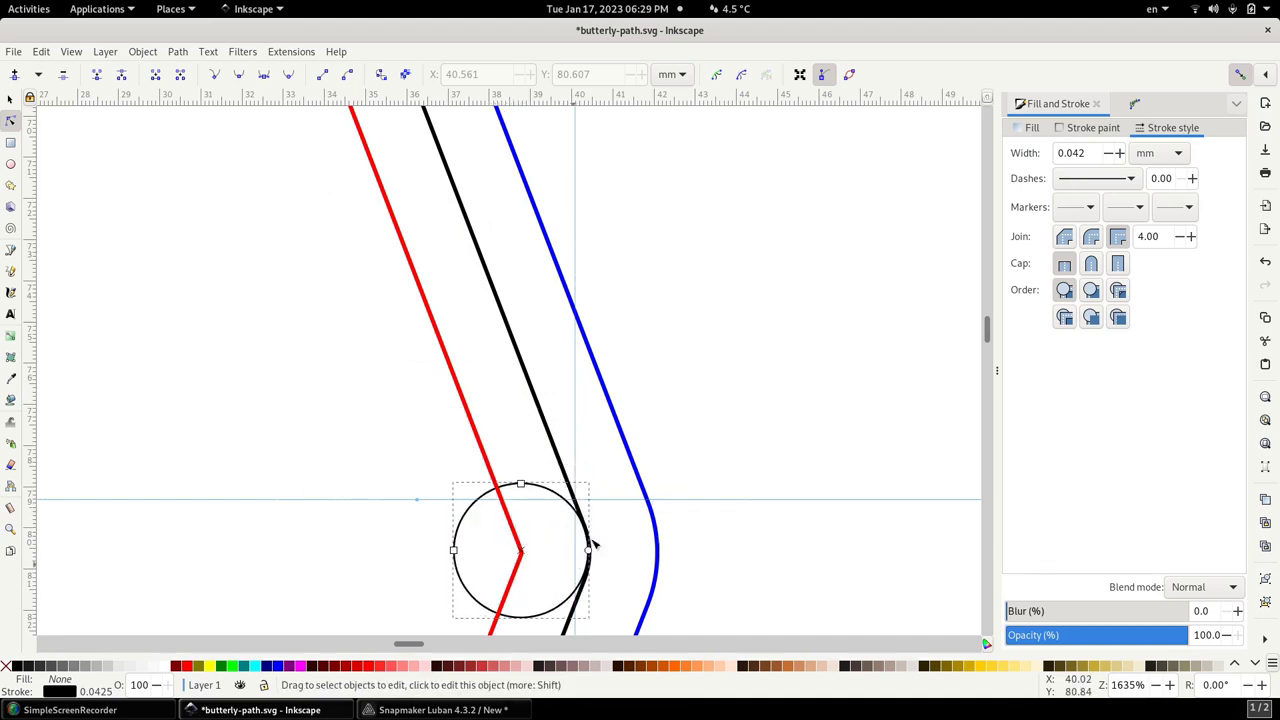
scroll(668, 563, down, 3)
scroll(668, 563, left, 2)
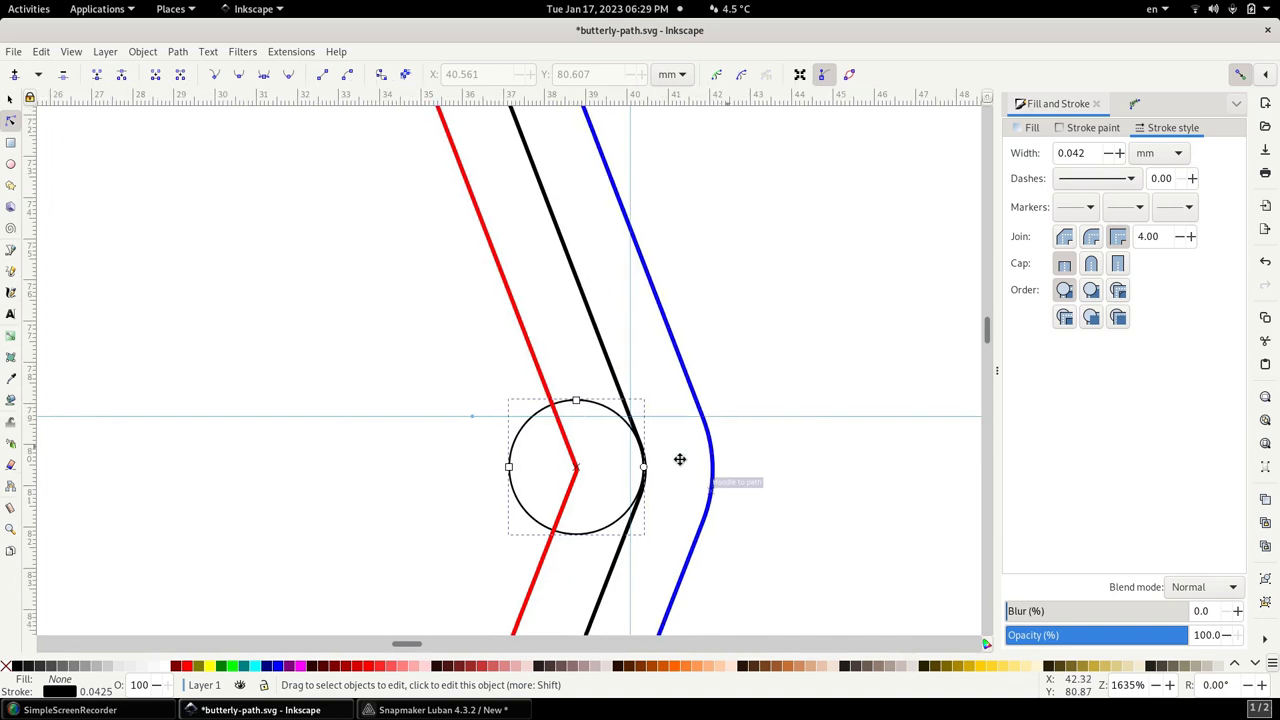